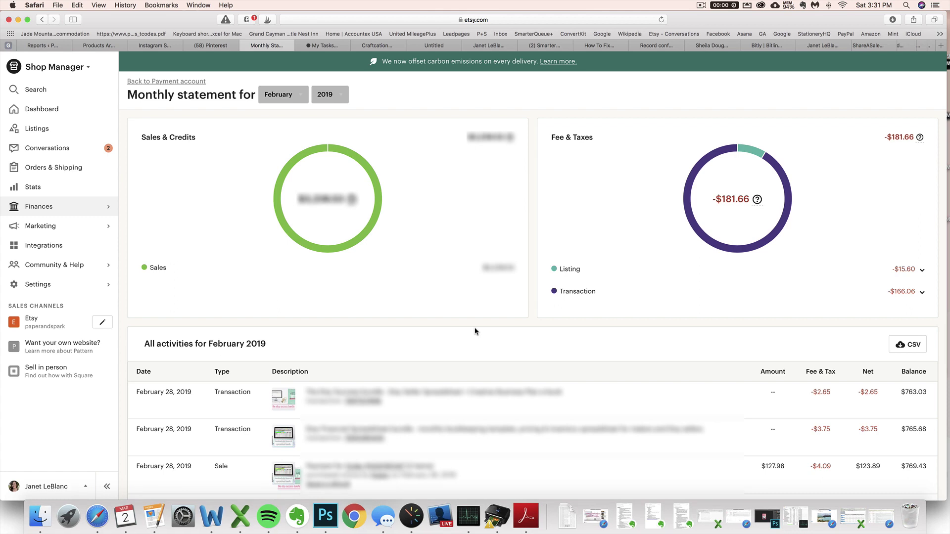
Compare the statement CSV spreadsheet against the Etsy monthly statement page.
key(XF86AudioRaiseVolume)
click(241, 518)
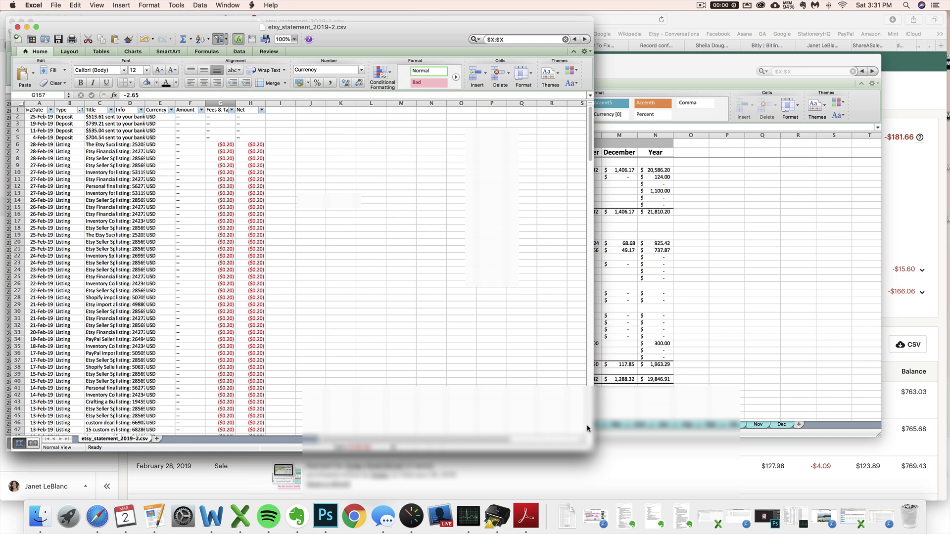
click(668, 469)
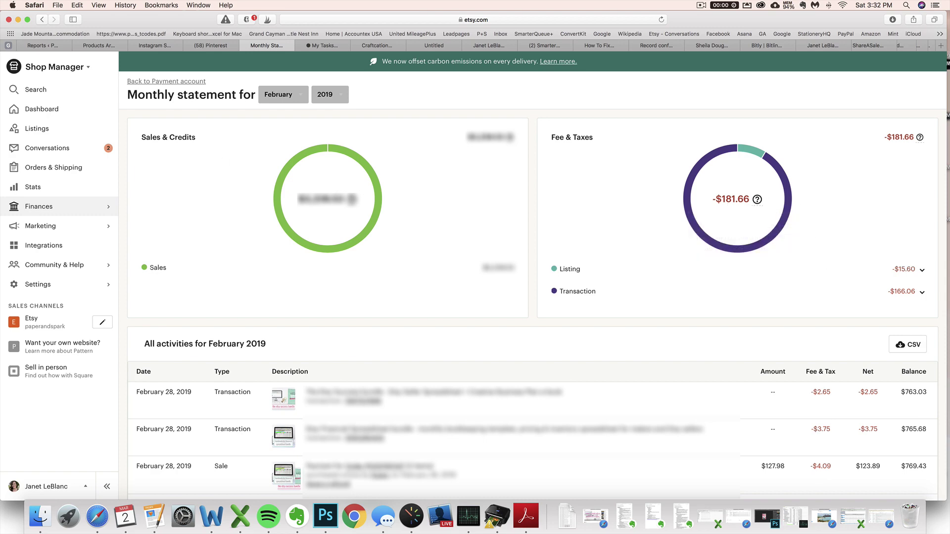
key(super+Tab)
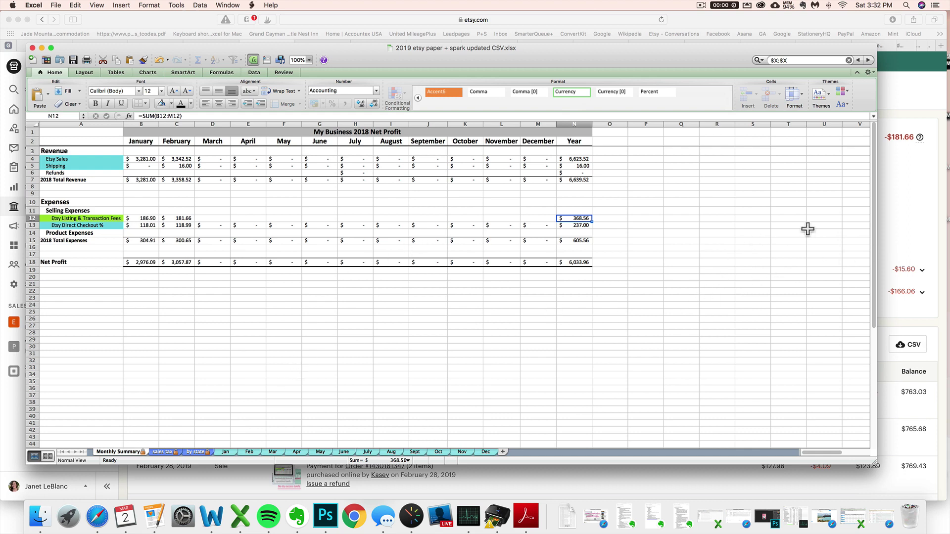
click(879, 211)
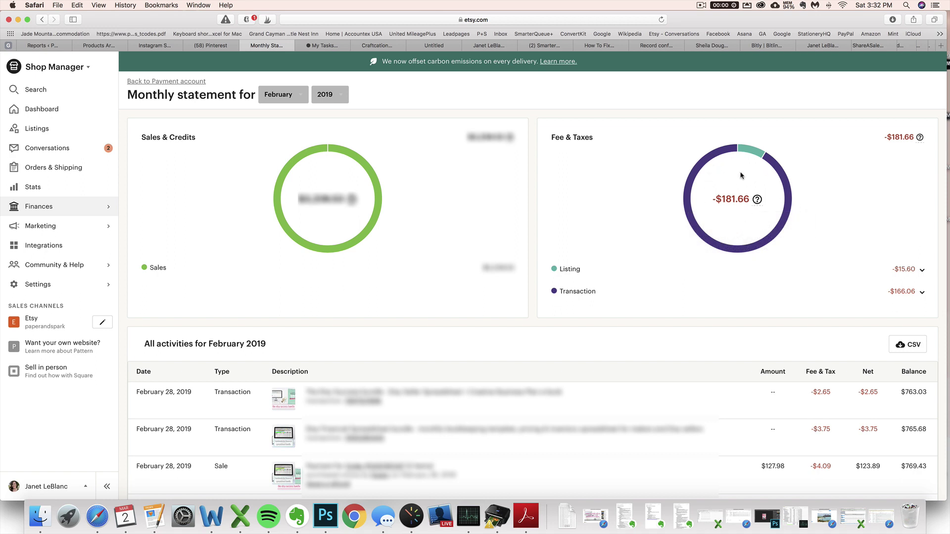
mouse_move(779, 219)
scroll(693, 384, down, 10)
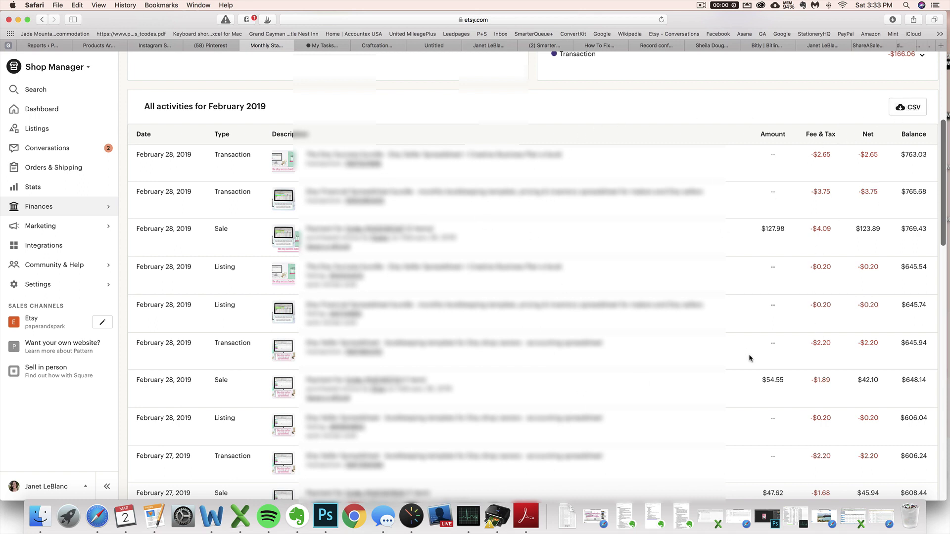
scroll(740, 316, up, 5)
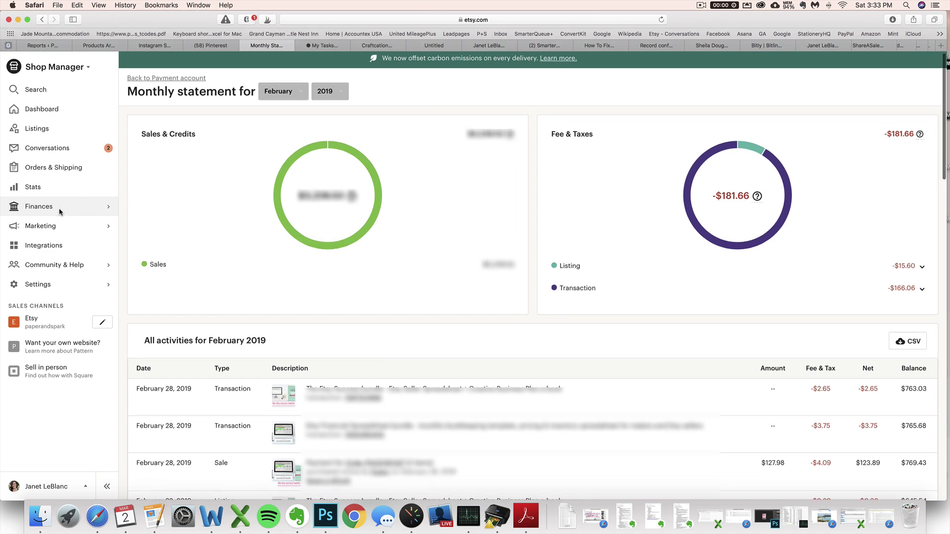
Open the February 2019 monthly statement from this year's payment account statements.
click(29, 210)
click(65, 90)
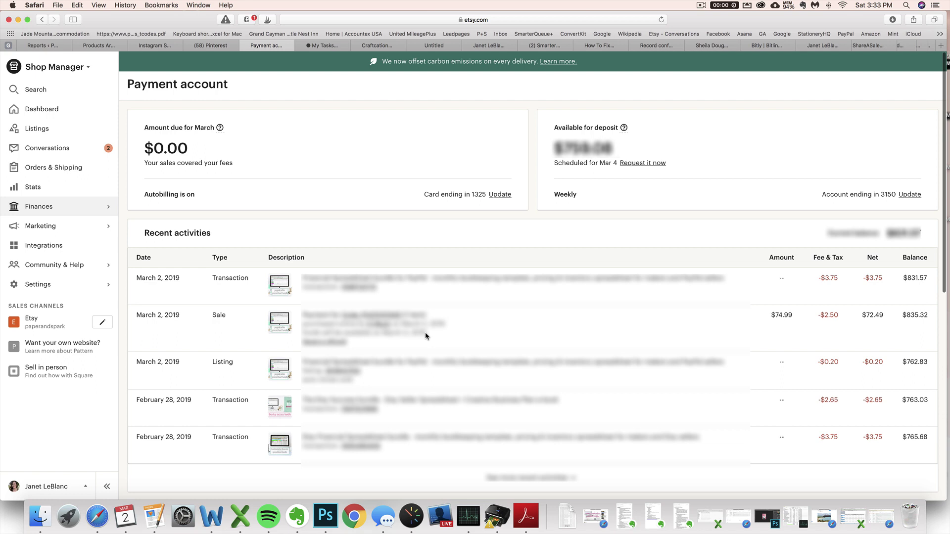
scroll(425, 333, down, 10)
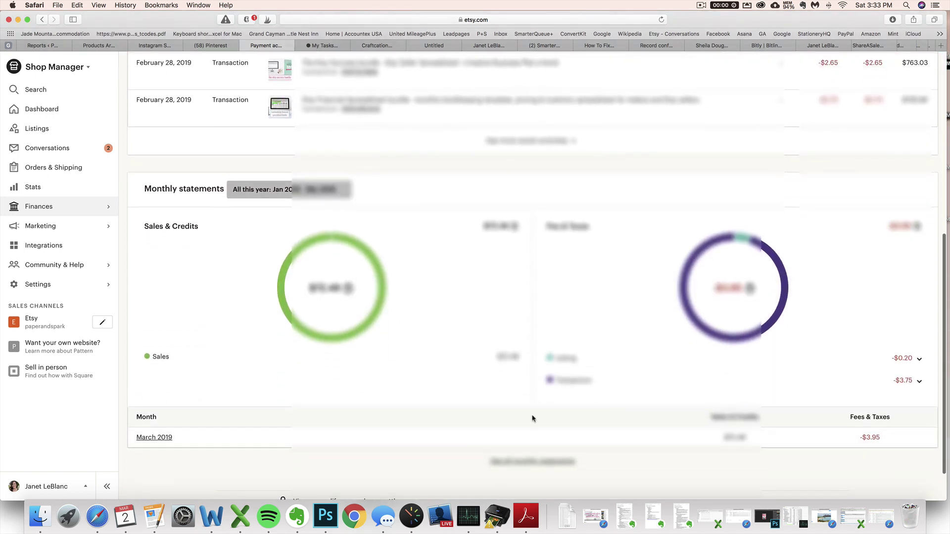
click(274, 191)
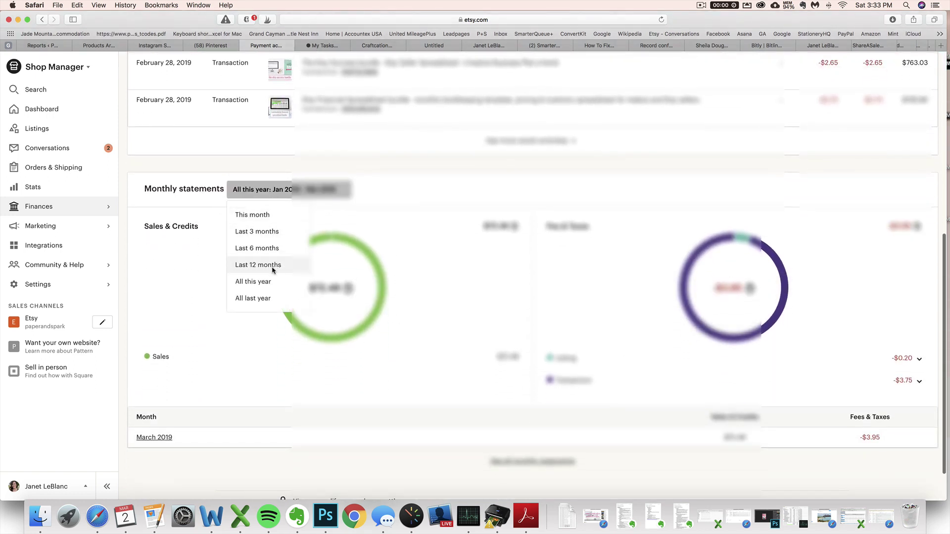
click(263, 281)
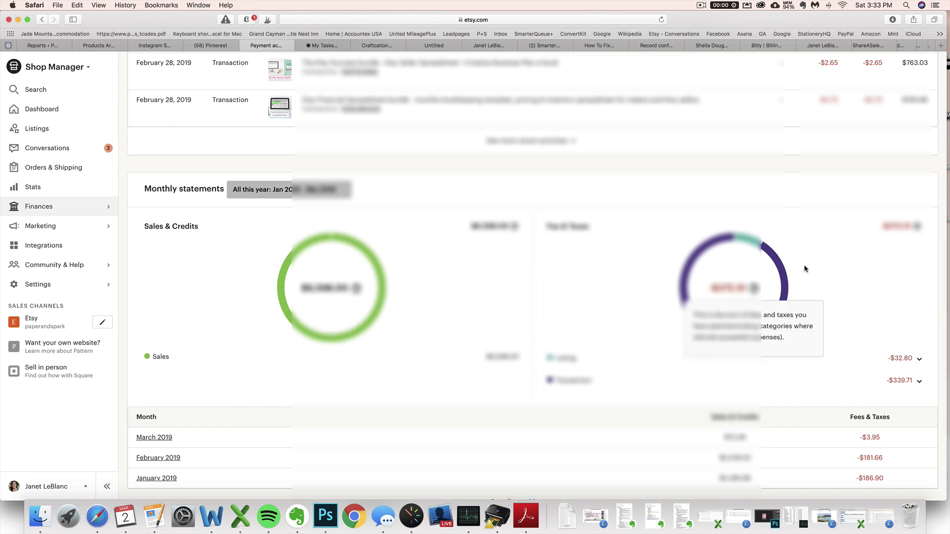
scroll(480, 246, down, 3)
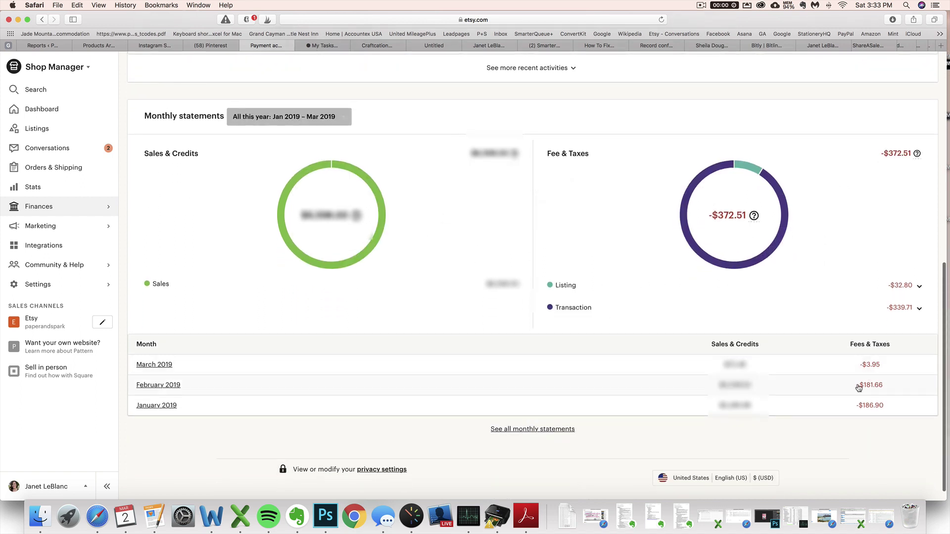
click(153, 386)
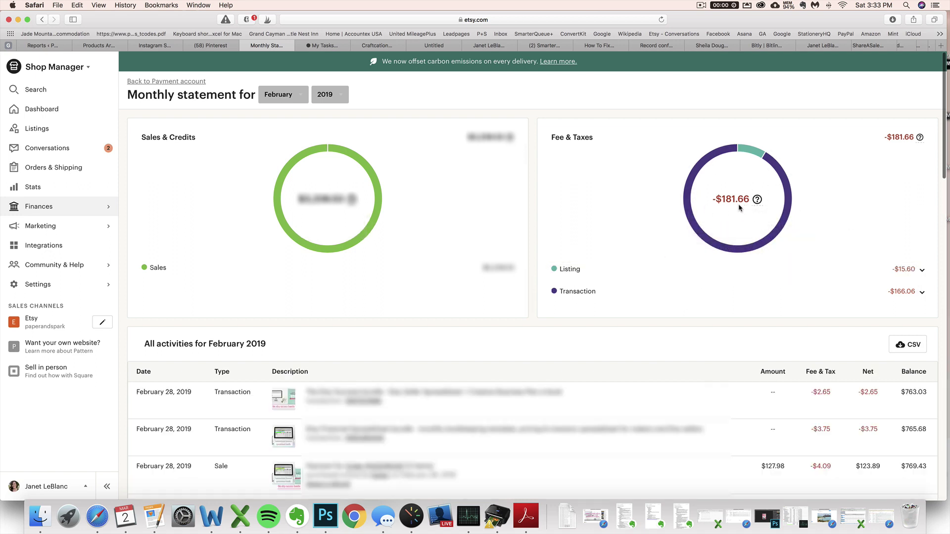
After checking the 2019 workbook, export February's activities as a CSV and show recent downloads.
click(240, 516)
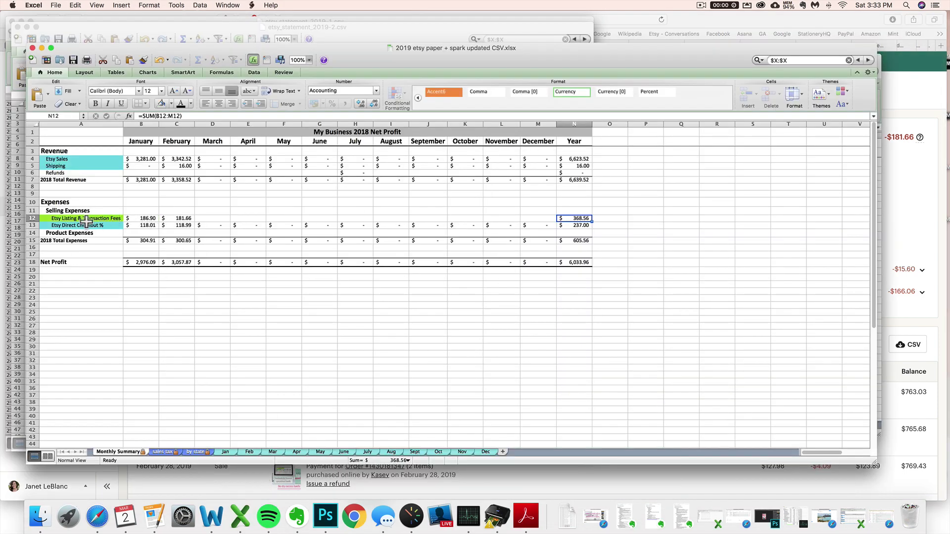
click(913, 257)
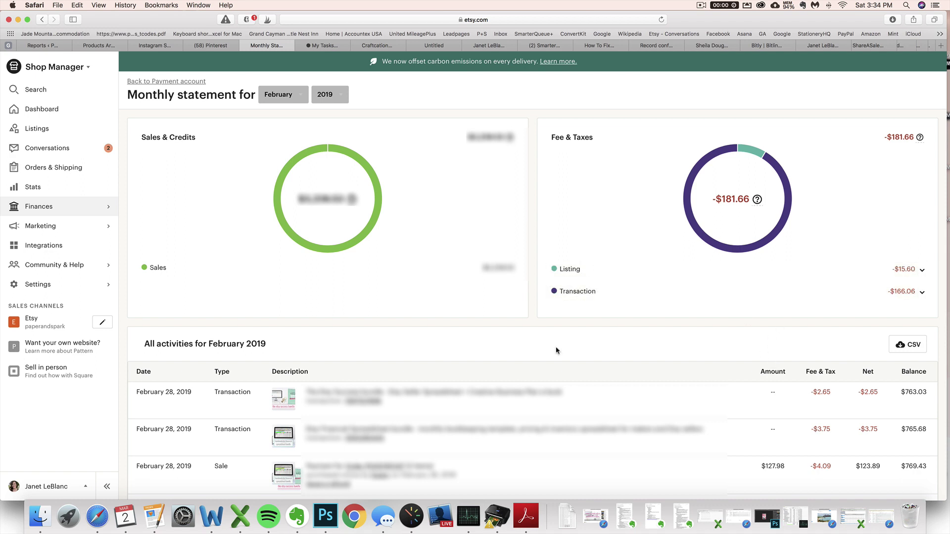
click(240, 518)
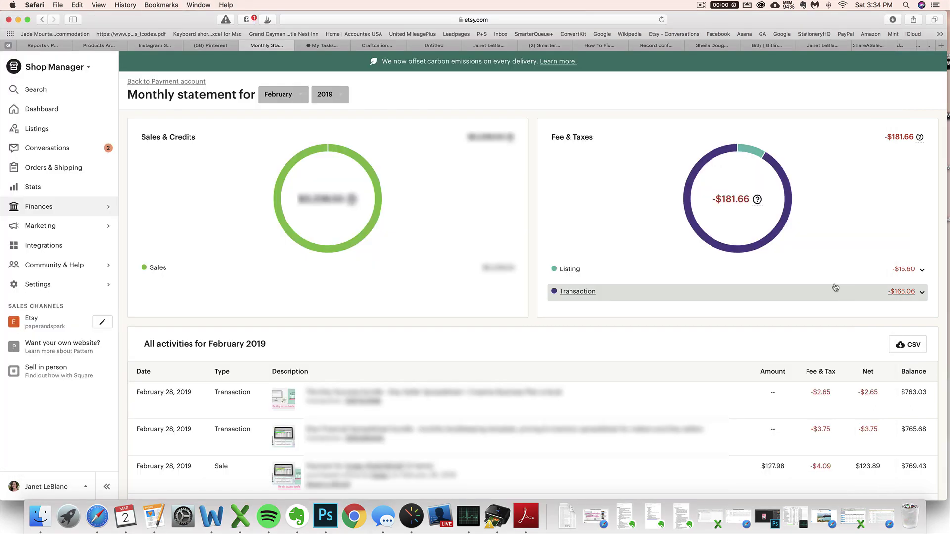
click(903, 302)
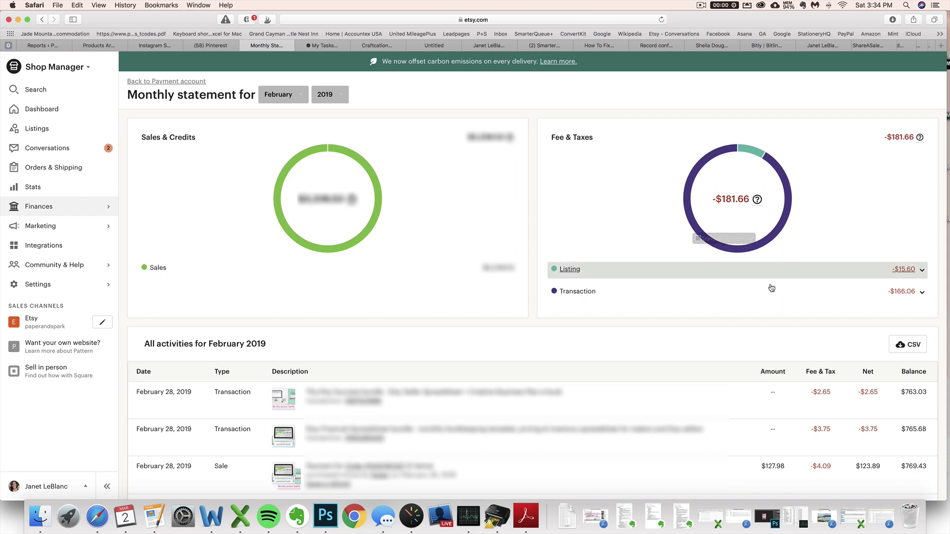
click(911, 348)
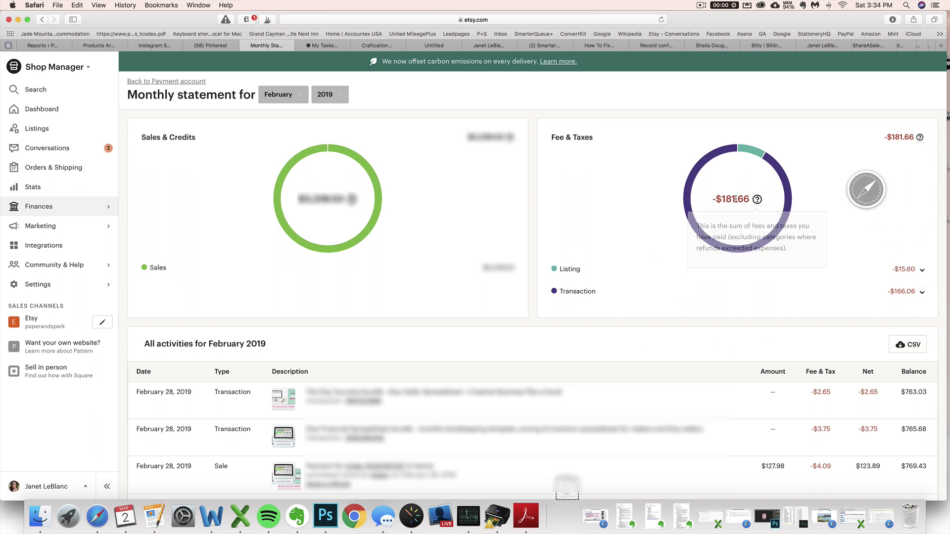
click(567, 517)
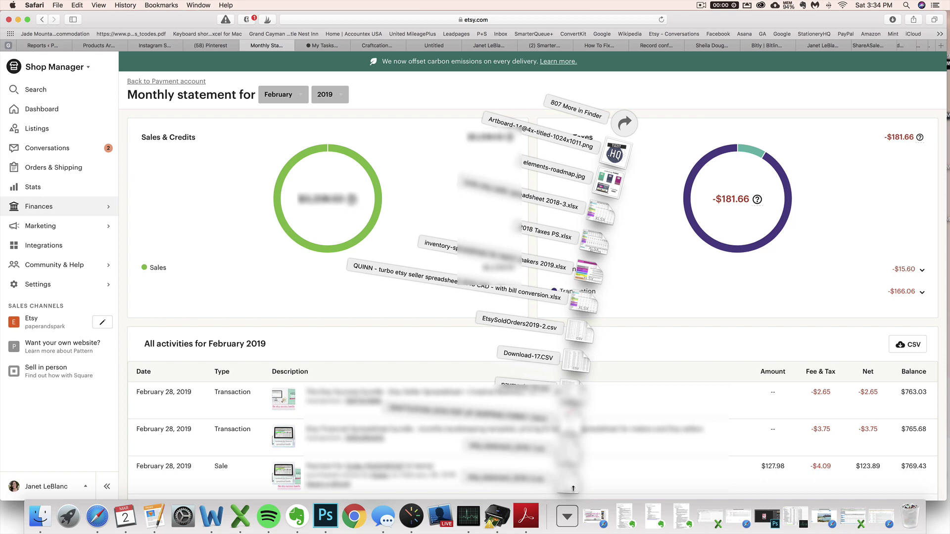
Open etsy_statement_2019-2.csv, select the whole sheet, and turn on header-row filter dropdowns.
click(568, 477)
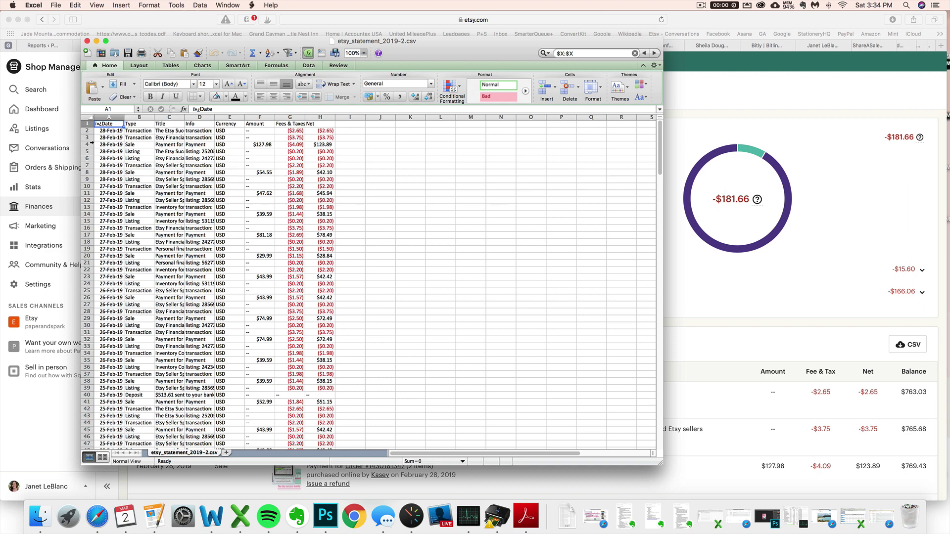
drag(101, 115, 312, 113)
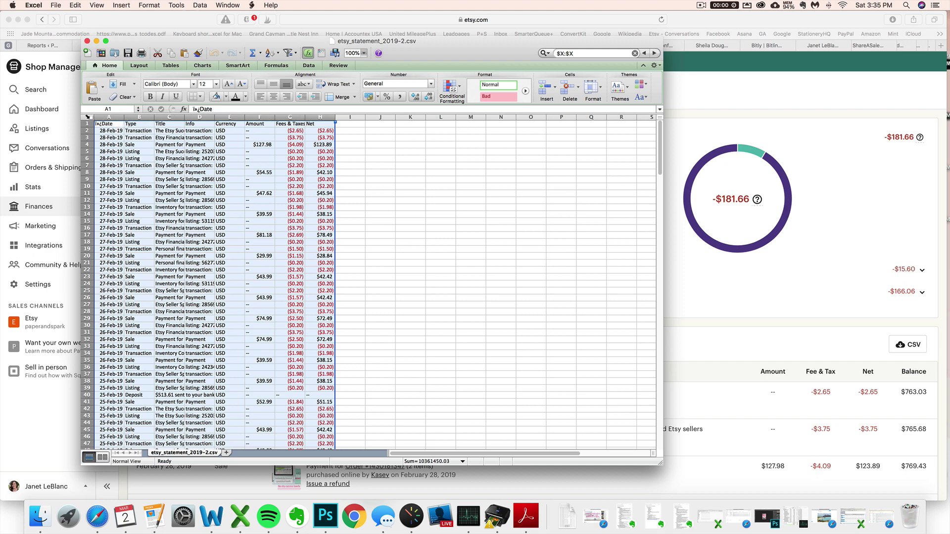
click(89, 119)
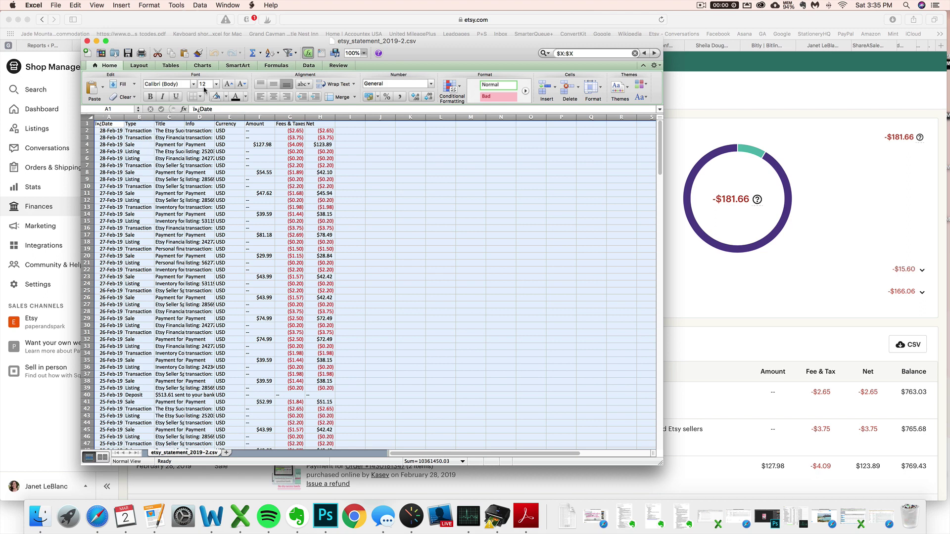
click(288, 55)
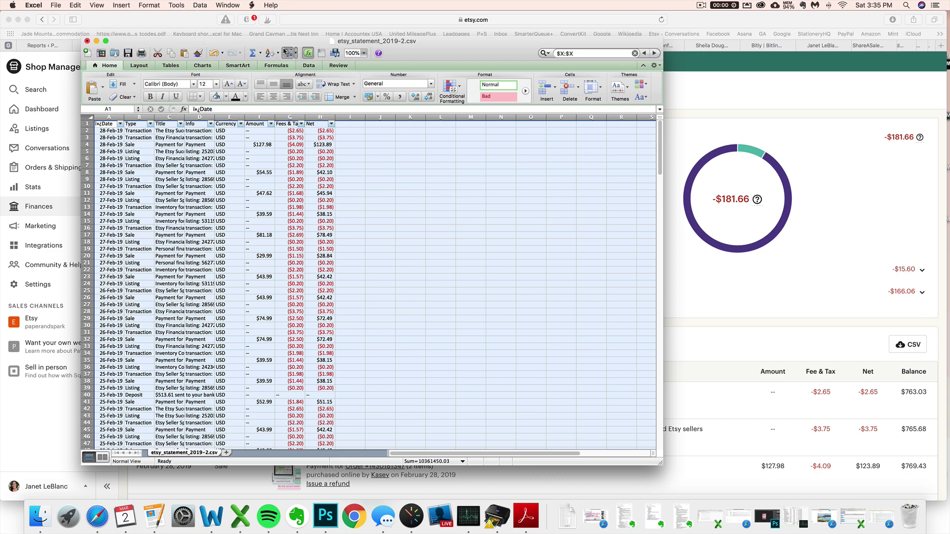
click(200, 6)
Sort the statement rows by Type in ascending order.
click(140, 171)
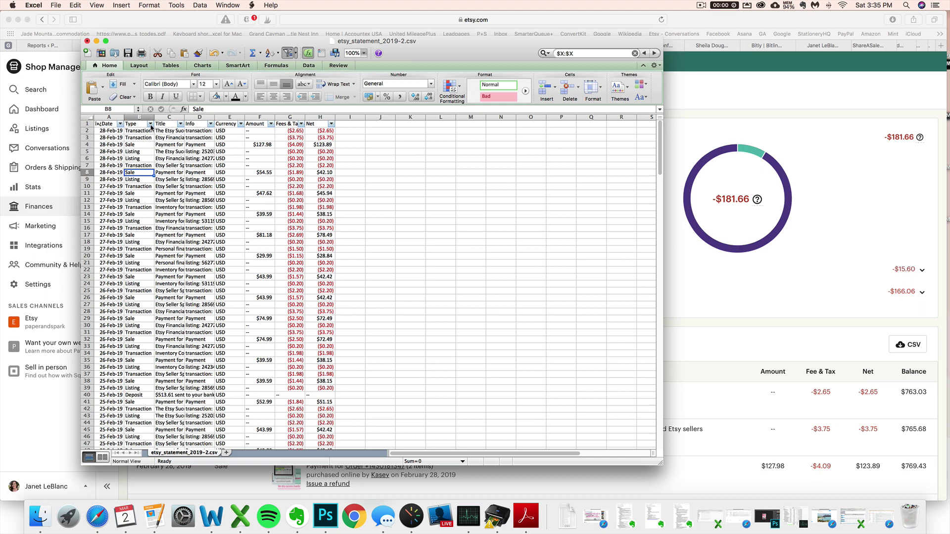
click(150, 124)
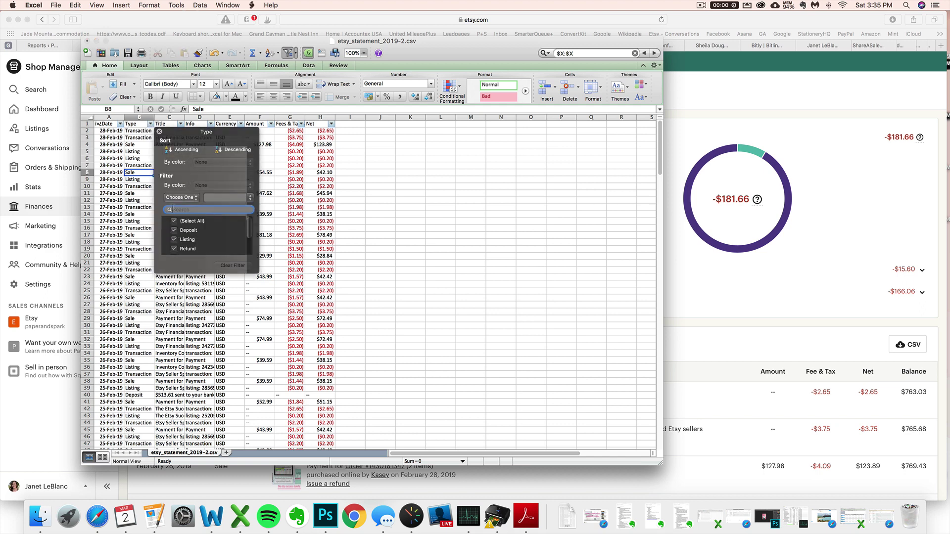
click(180, 151)
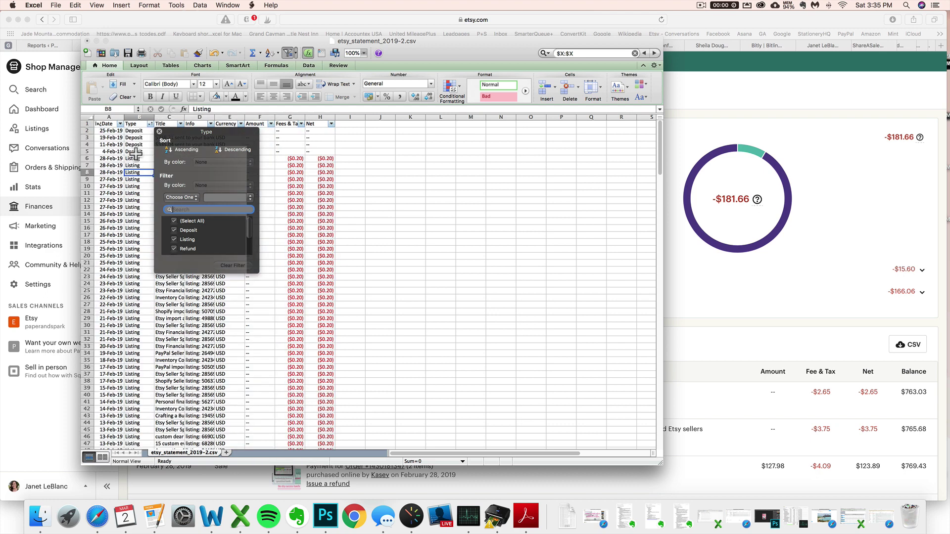
click(134, 152)
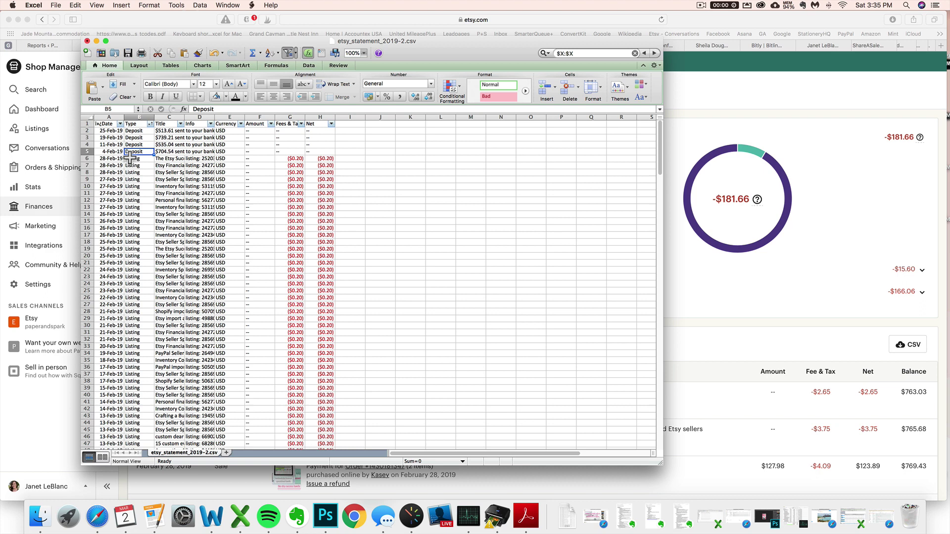
click(286, 159)
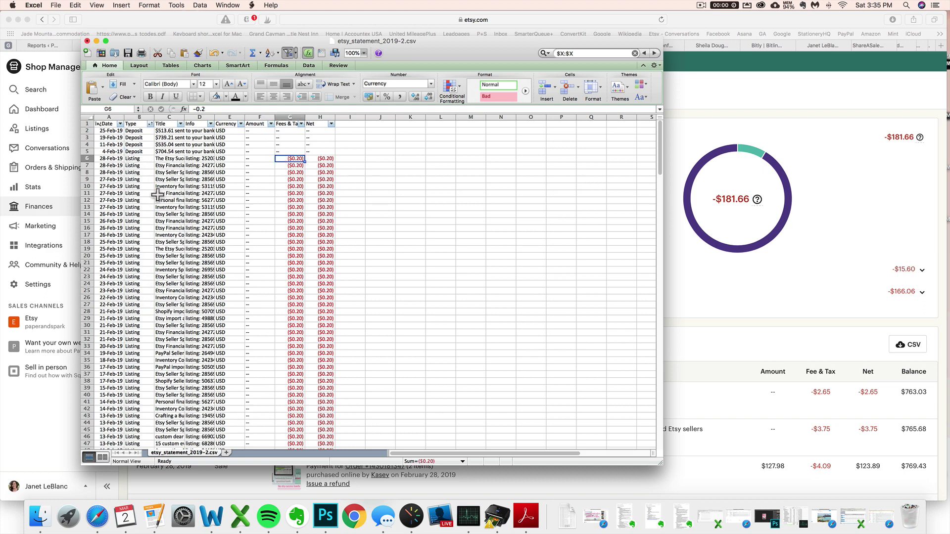
Filter the Type column to show only Listing rows.
click(149, 124)
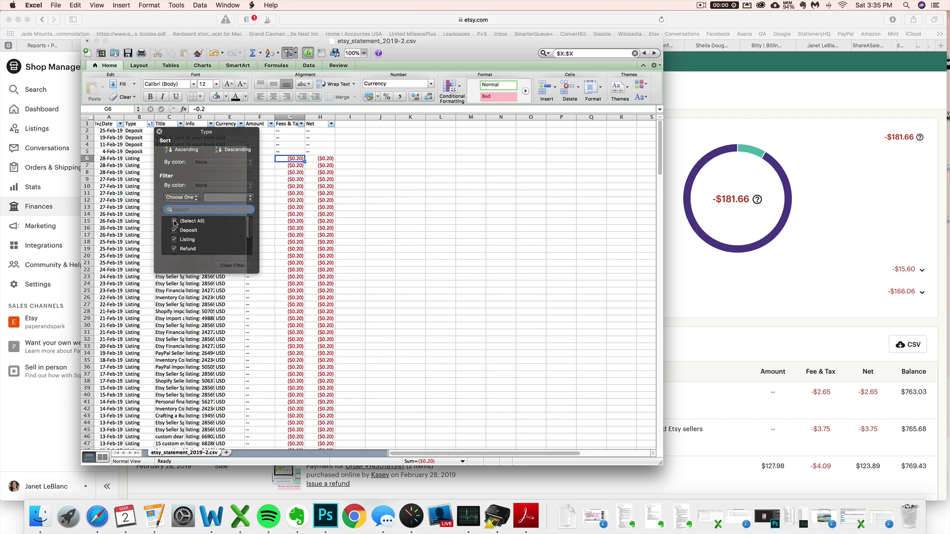
click(174, 221)
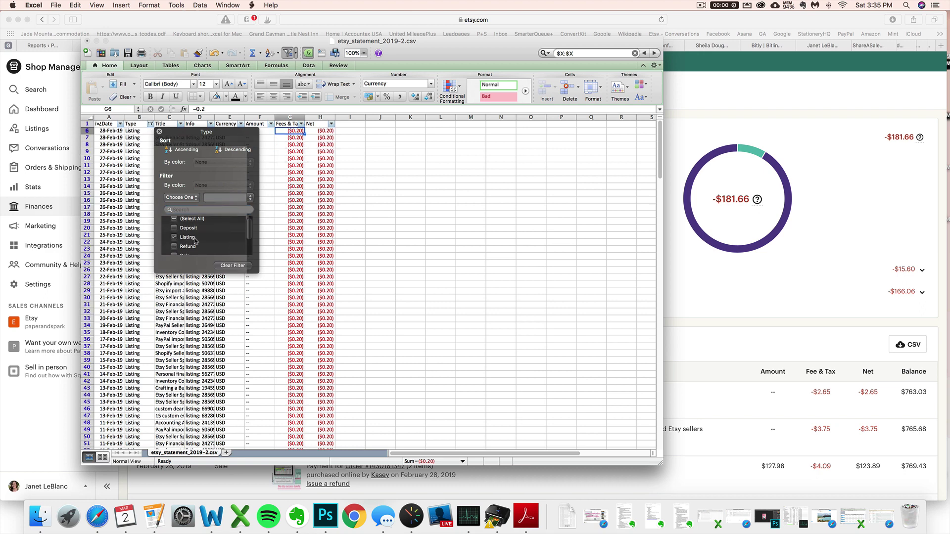
click(192, 241)
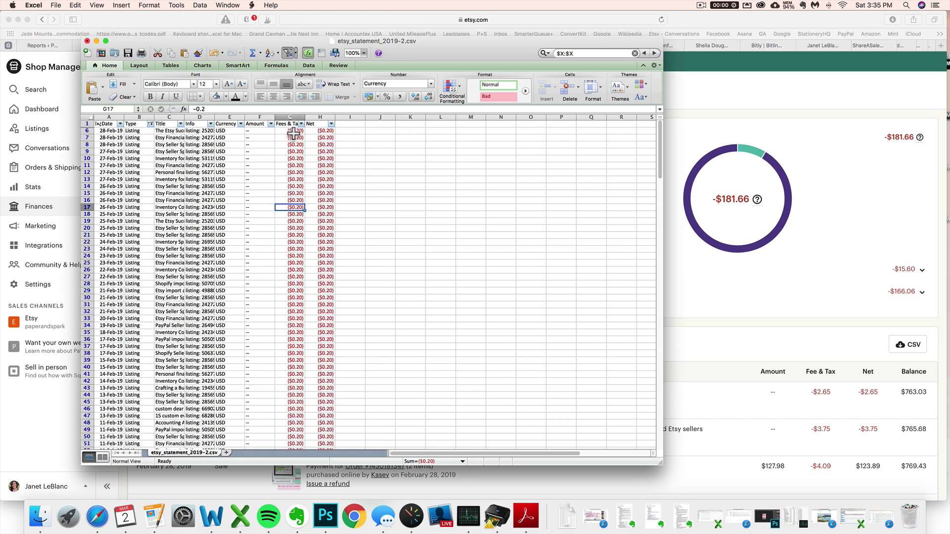
Sum the Listing rows' Fees & Tax cells to ($15.60) and compare with Etsy's listing fee.
drag(294, 133, 287, 252)
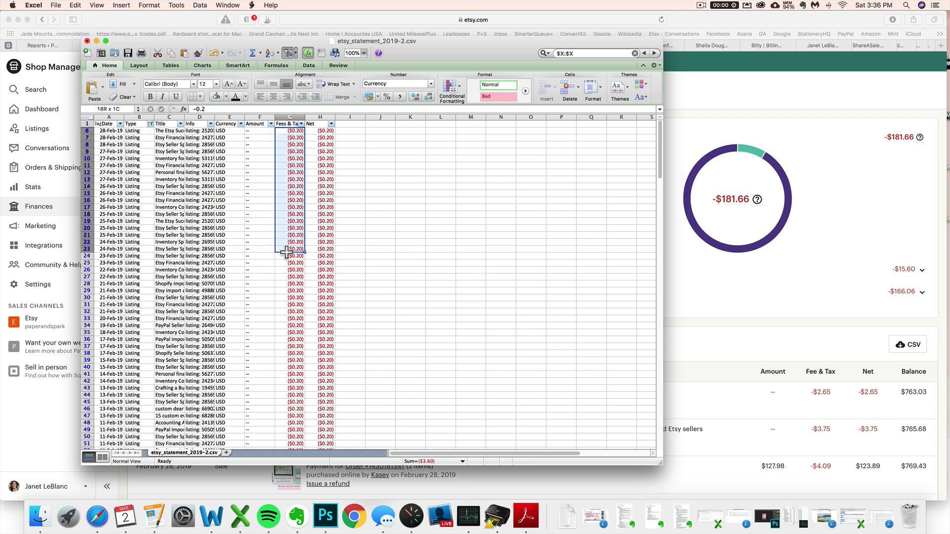
click(294, 145)
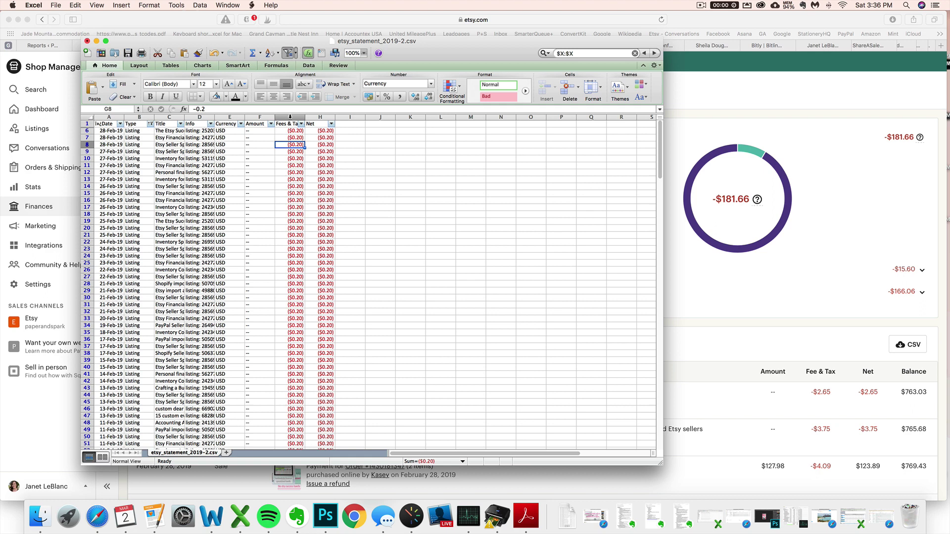
drag(295, 133, 303, 411)
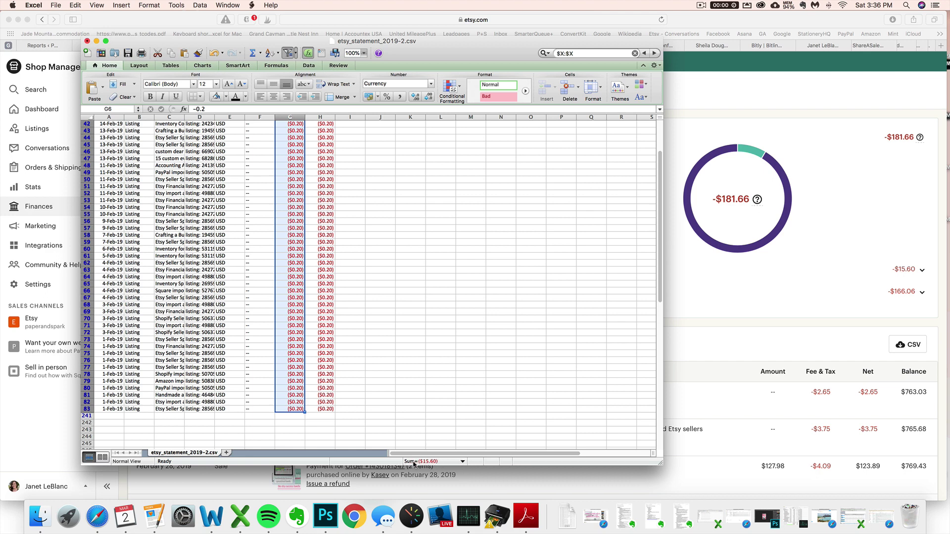
click(462, 464)
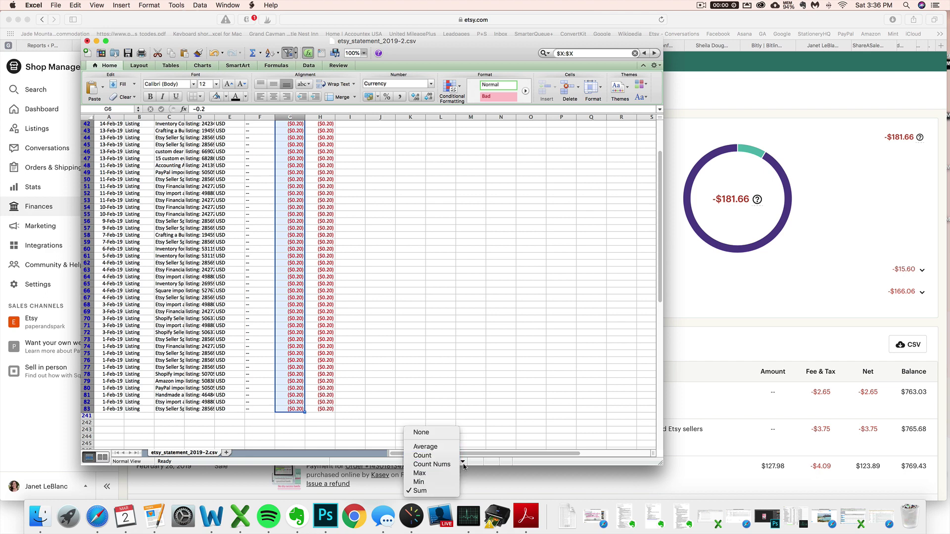
click(431, 433)
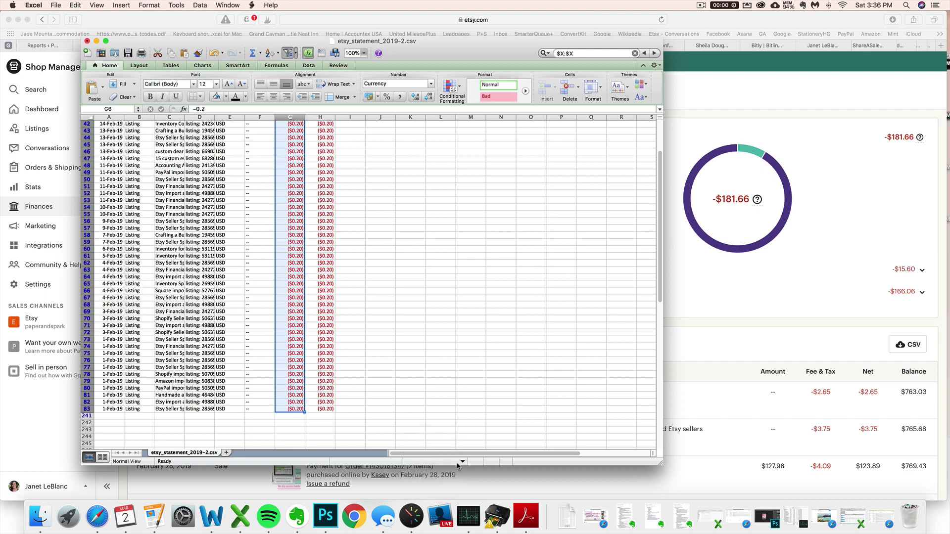
click(462, 464)
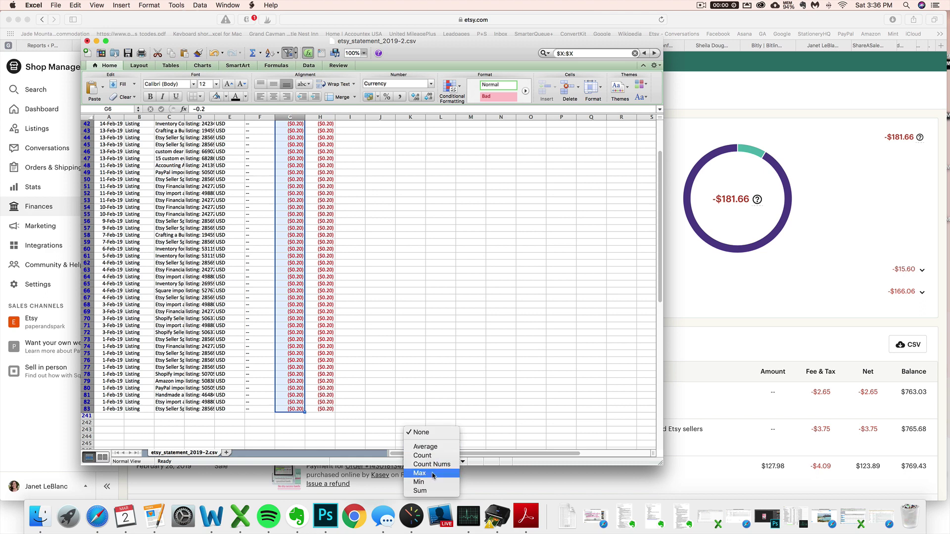
click(441, 489)
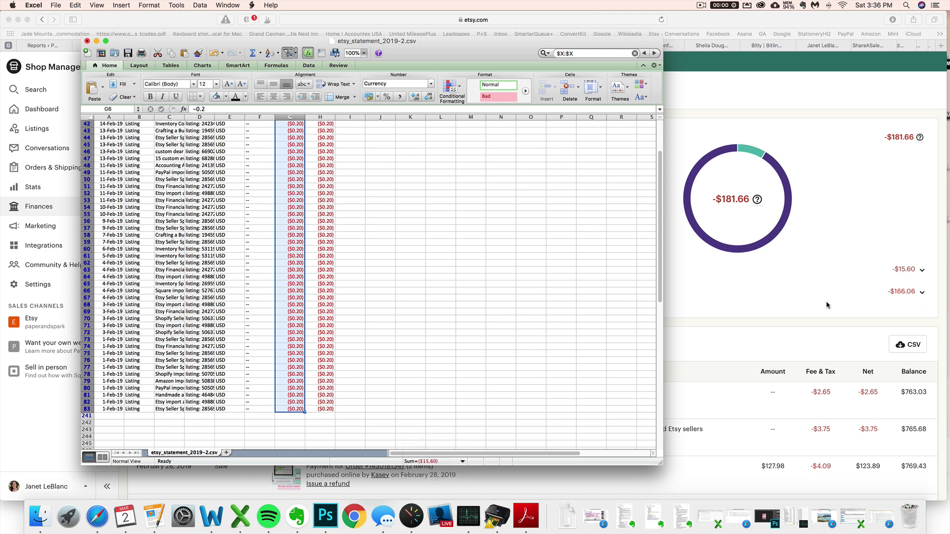
click(851, 270)
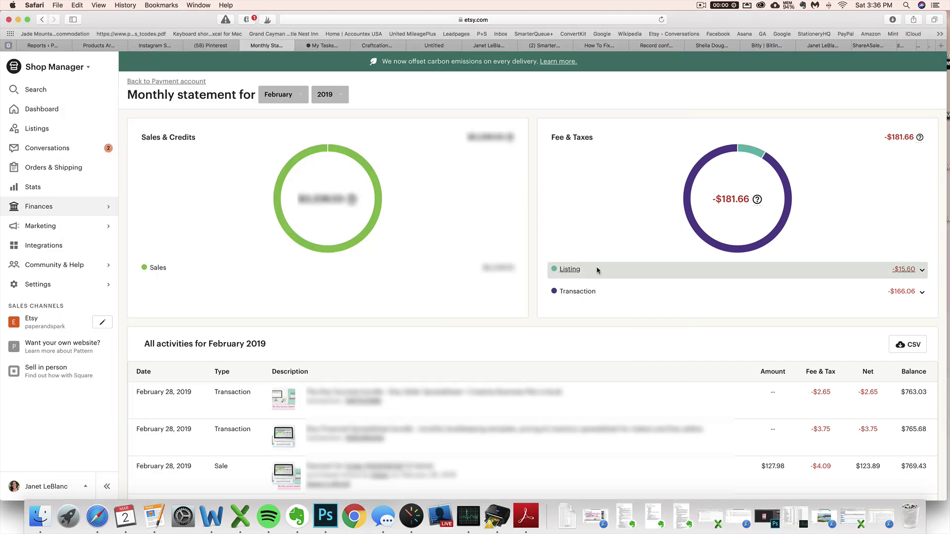
click(240, 516)
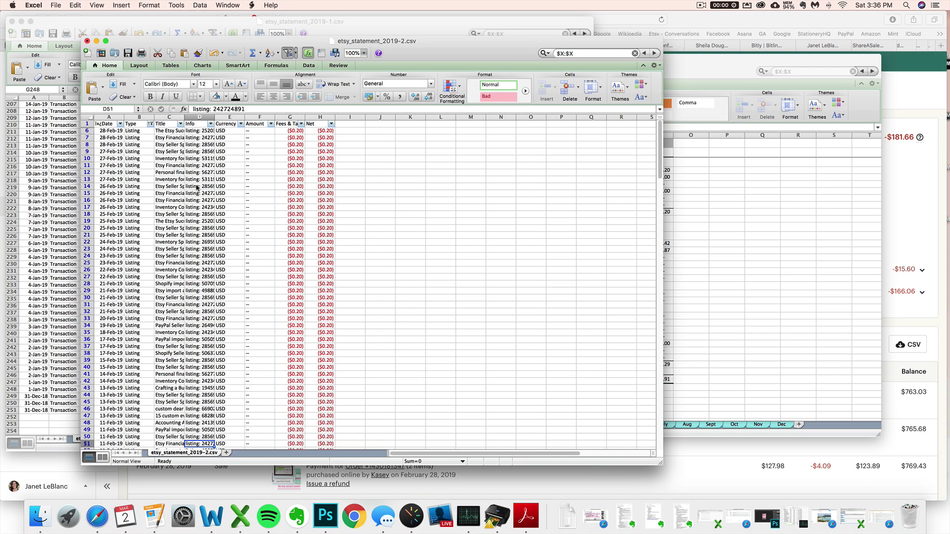
Change the Type filter to show only Transaction rows.
click(150, 124)
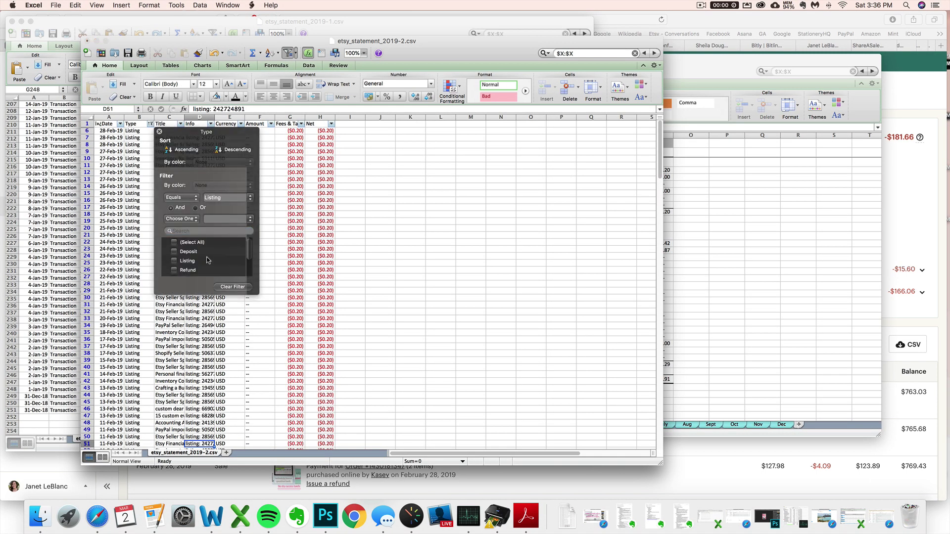
scroll(208, 261, down, 3)
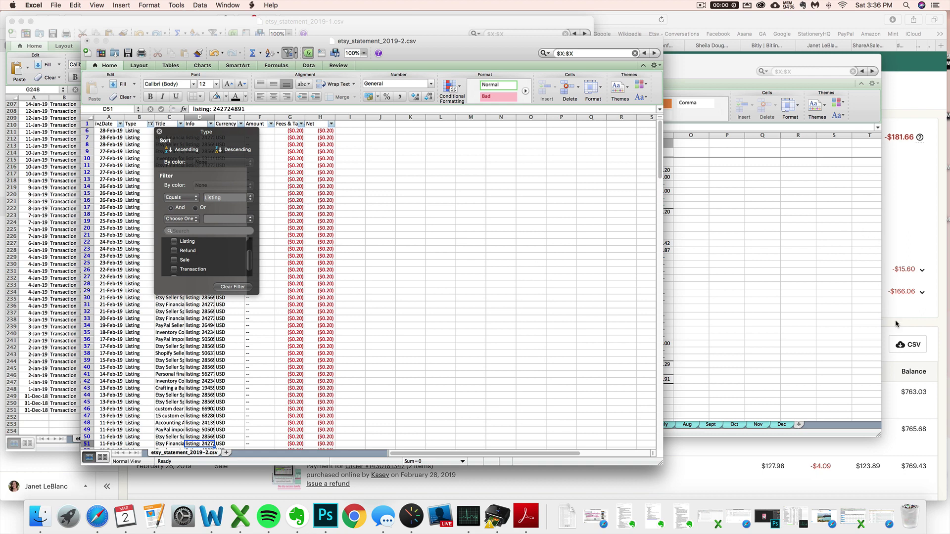
click(173, 269)
click(294, 265)
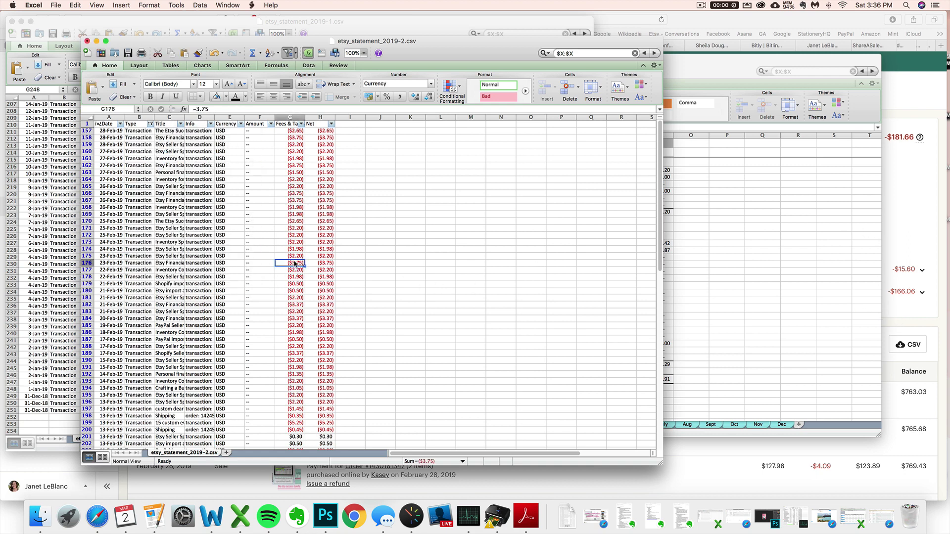
click(907, 236)
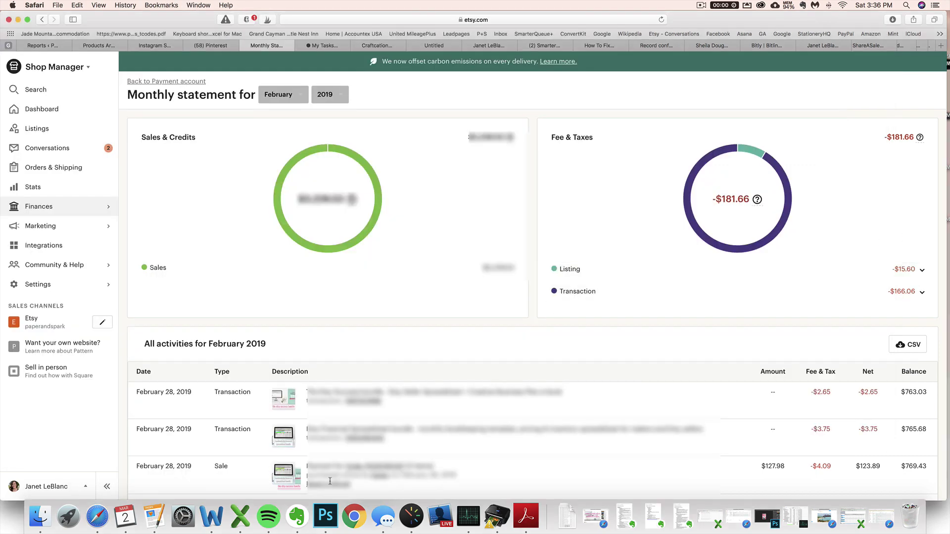
click(243, 506)
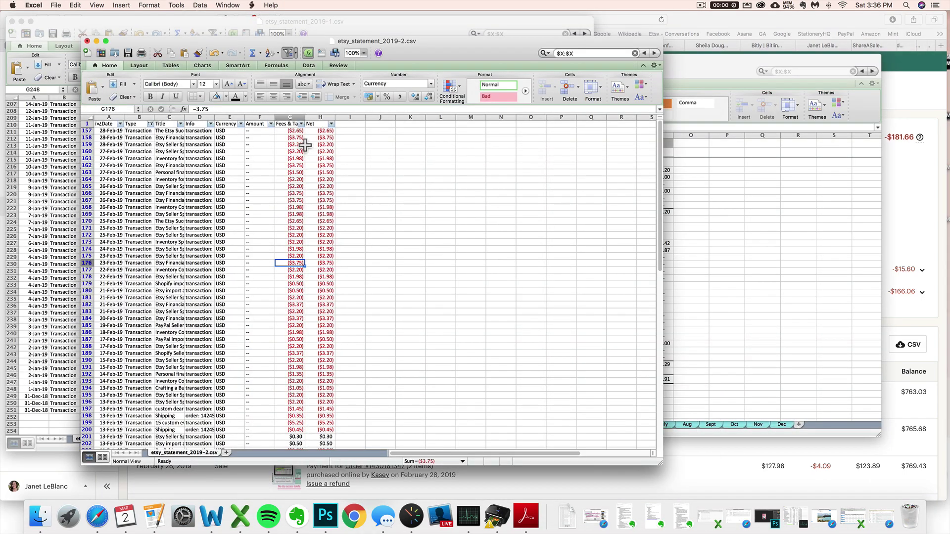
Total the Transaction fees at ($166.06) and compare with Etsy's Transaction figure.
click(296, 131)
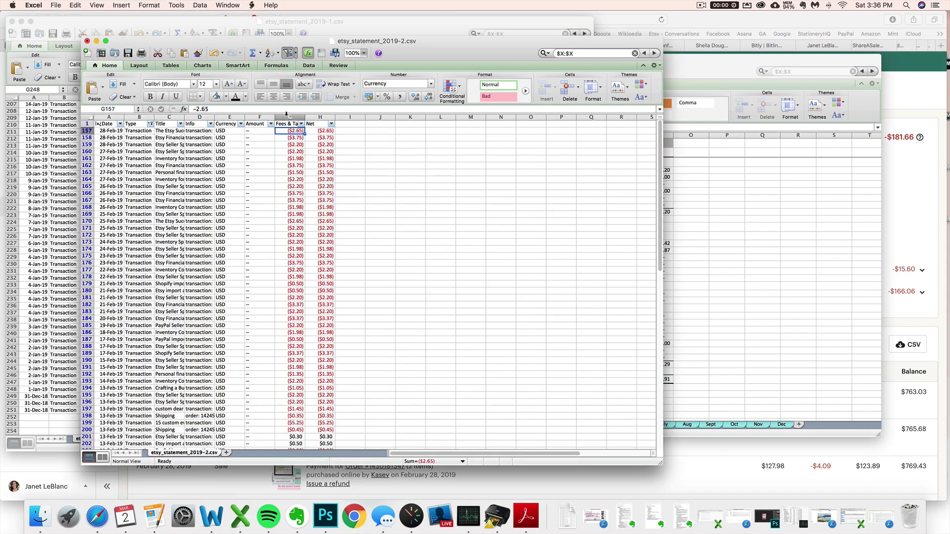
drag(286, 131, 297, 399)
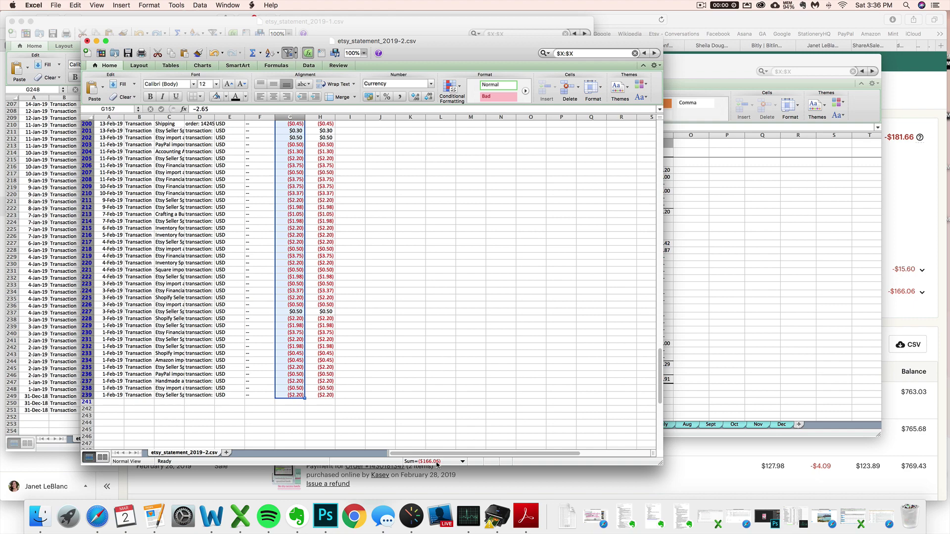
click(925, 256)
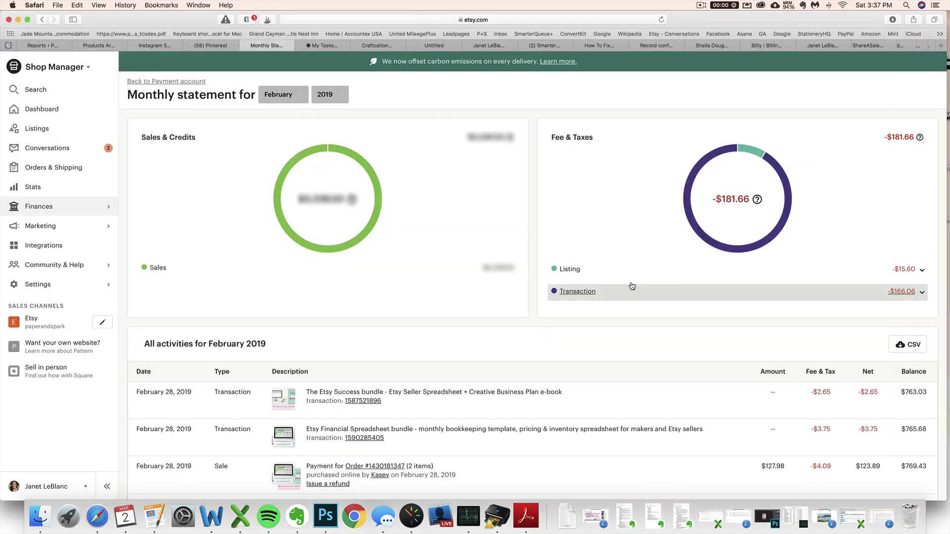
click(240, 517)
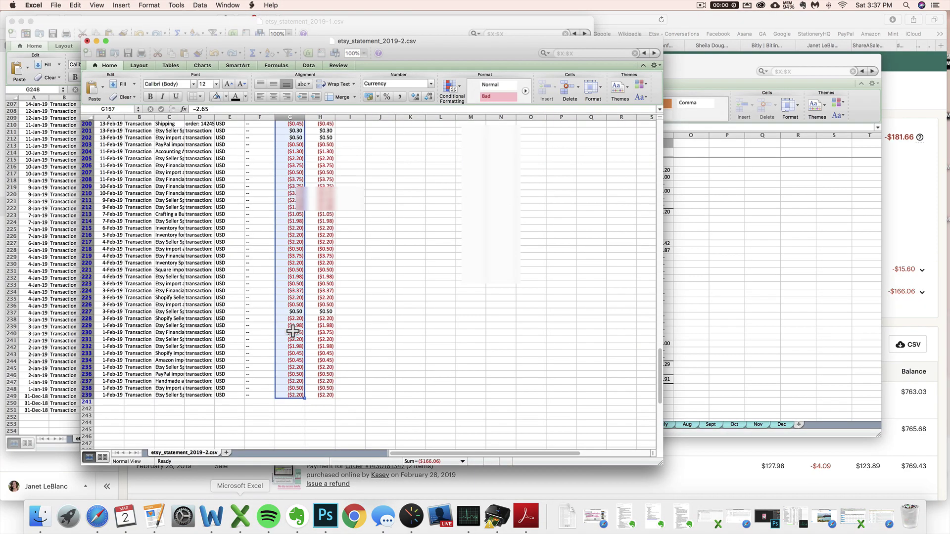
scroll(128, 231, up, 10)
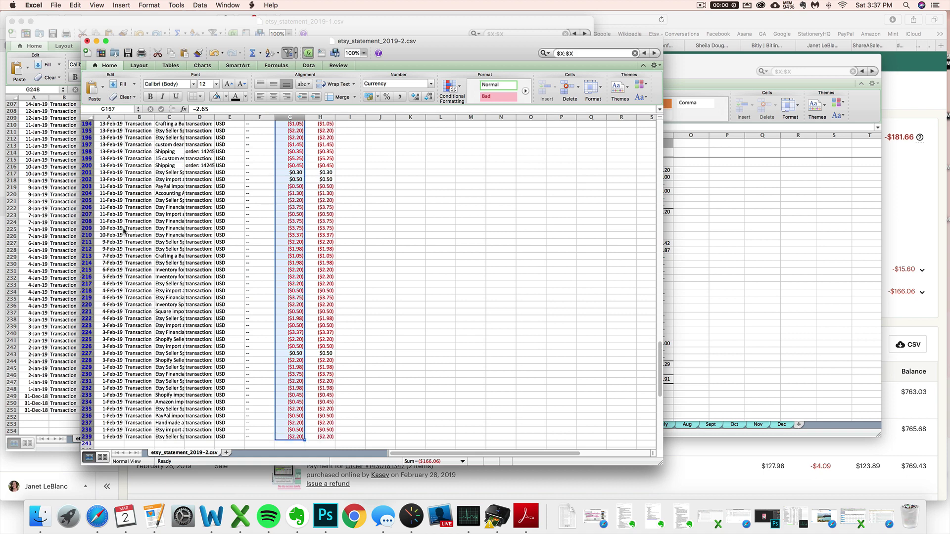
Change the Type filter to show only Sale rows.
click(139, 173)
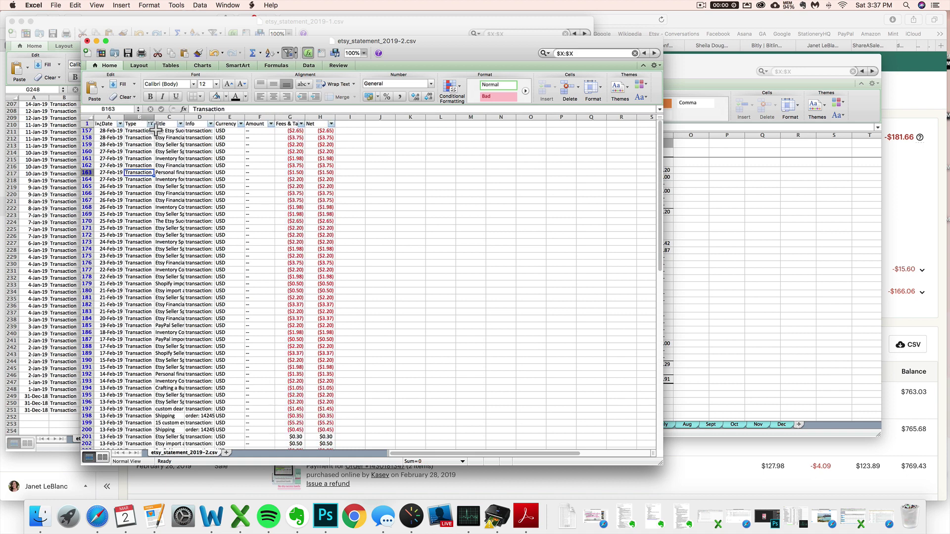
click(150, 123)
scroll(190, 257, down, 3)
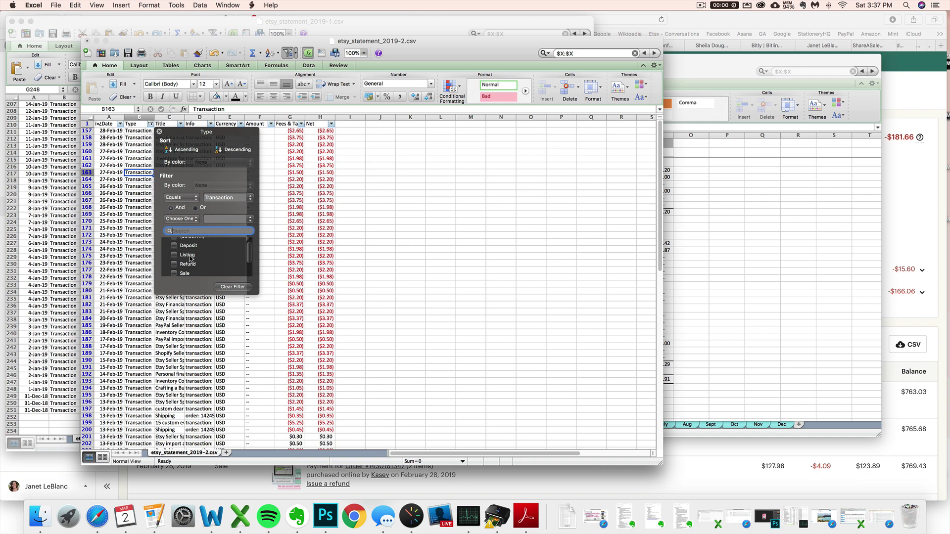
click(174, 268)
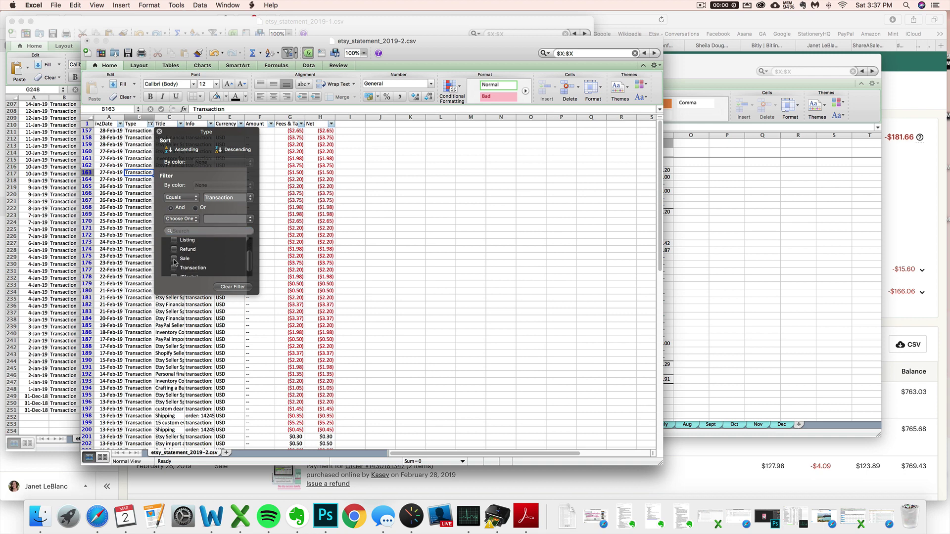
click(175, 259)
click(297, 270)
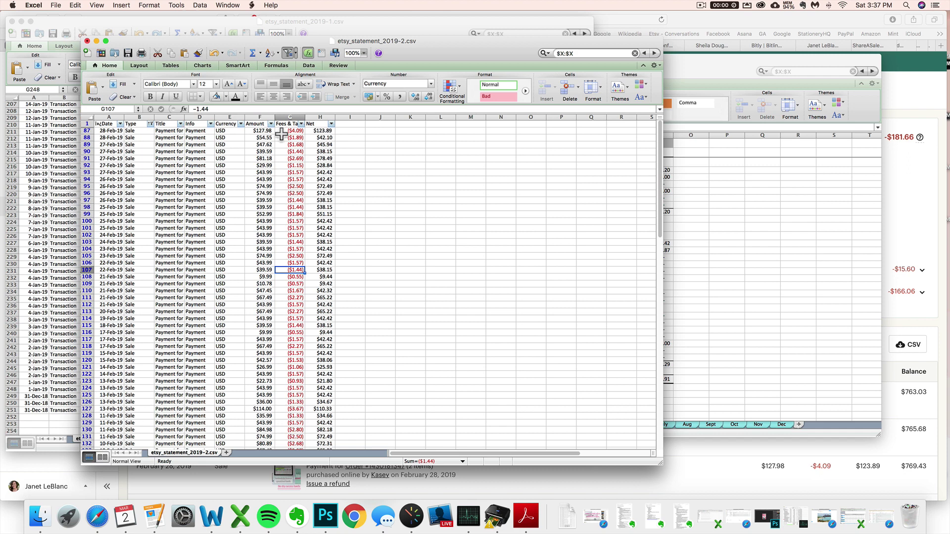
Total the Sale fees and compare them with Etsy's -$181.66 fees and taxes.
drag(284, 131, 299, 362)
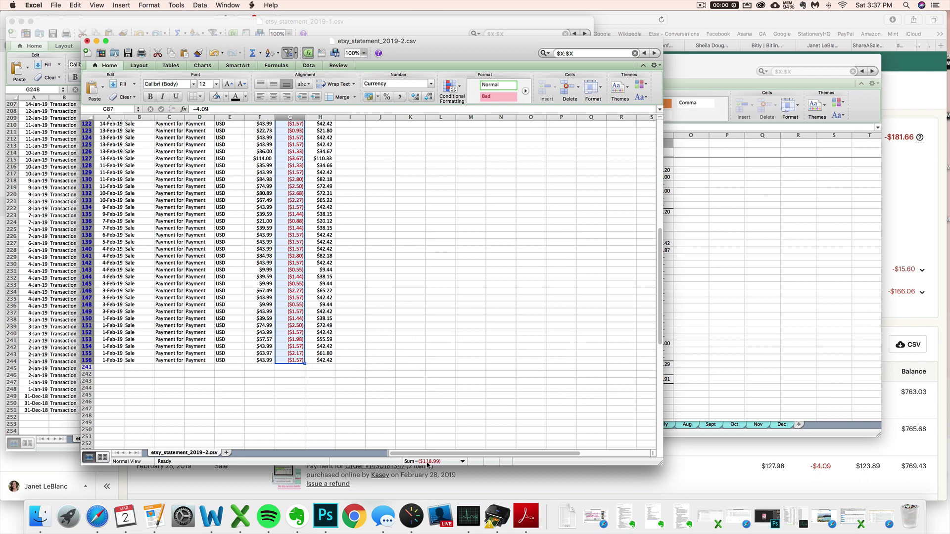
click(909, 334)
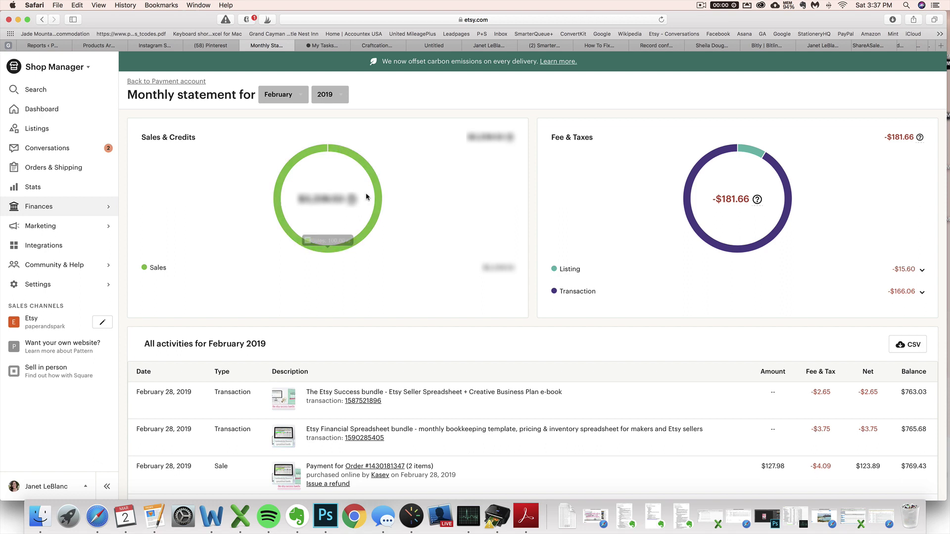
mouse_move(333, 216)
Compare the 2019 Monthly Summary's February fees 181.66 and checkout fees 118.99 with the CSV.
click(240, 516)
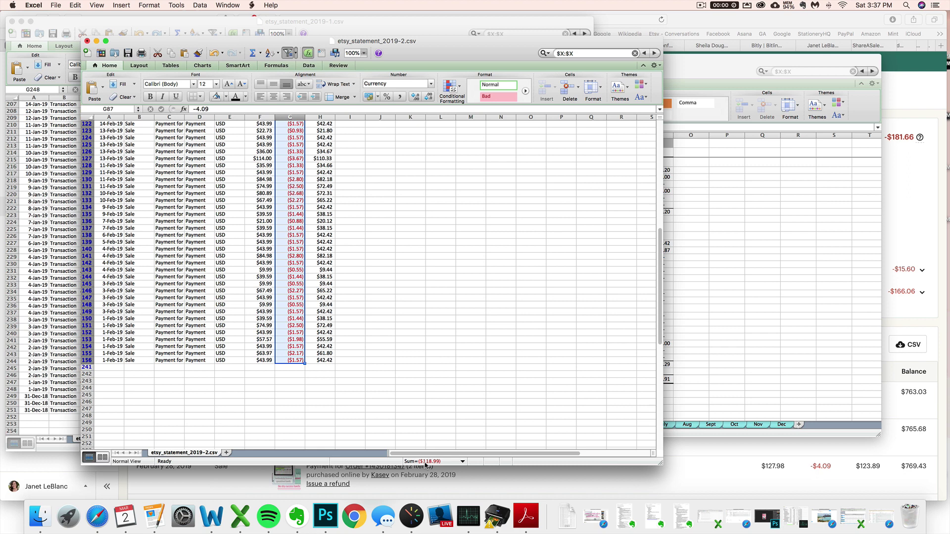
key(super+grave)
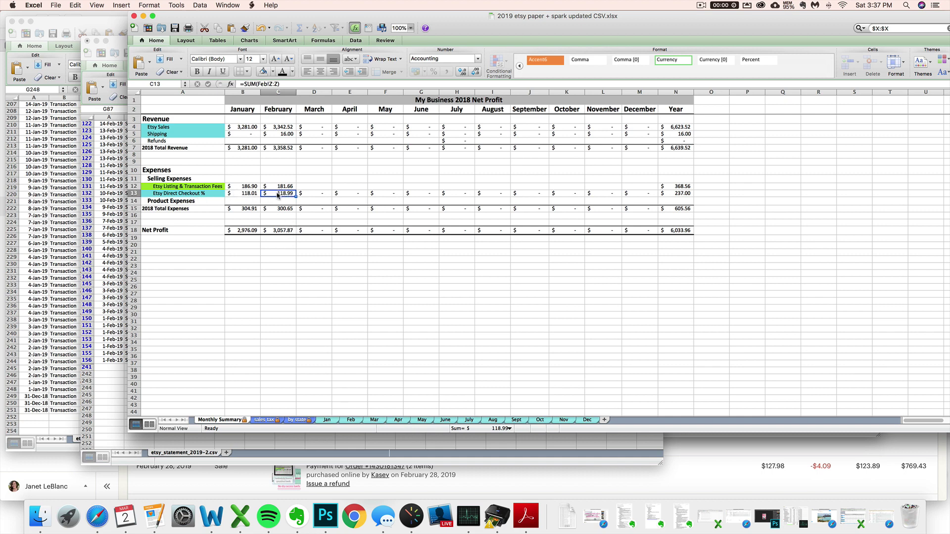
click(111, 314)
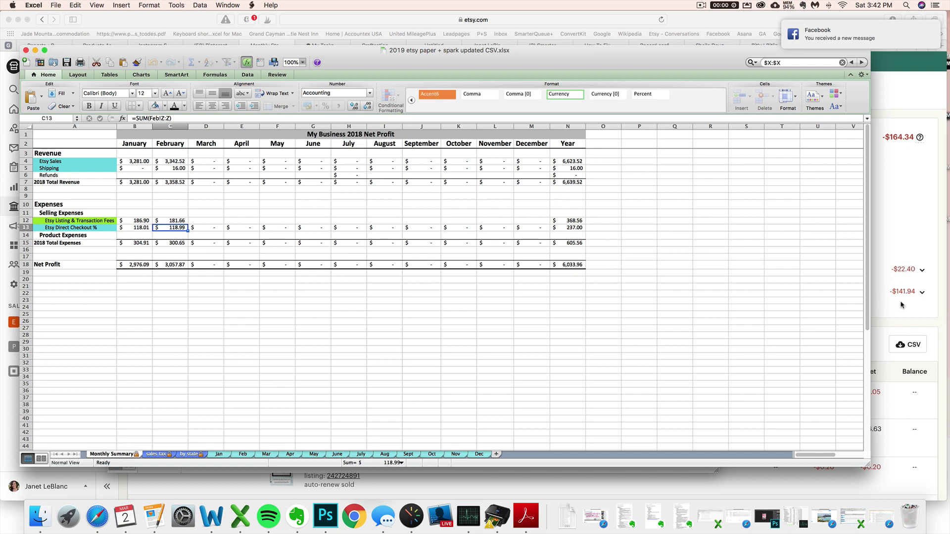
View the January 2018 statement's -$164.34 fees and taxes split into listing and transaction fees.
click(901, 305)
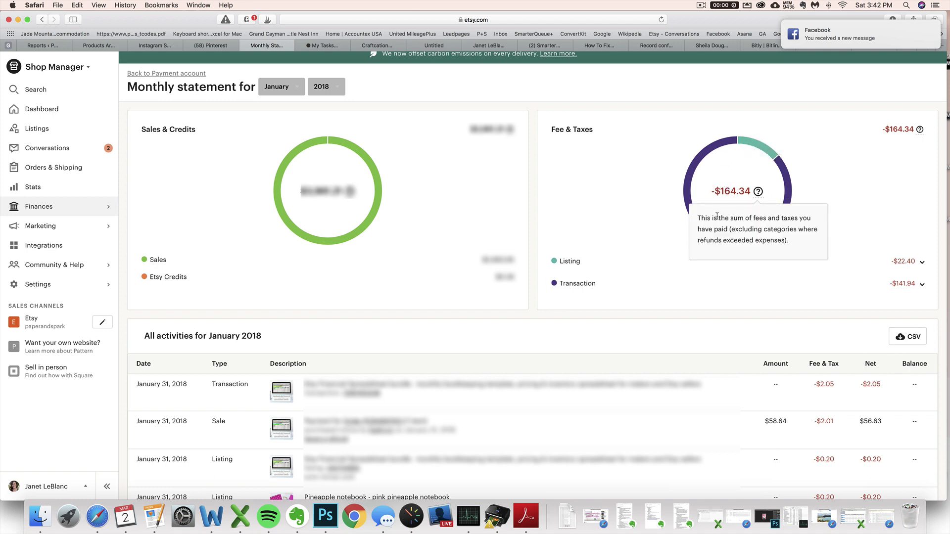
mouse_move(714, 218)
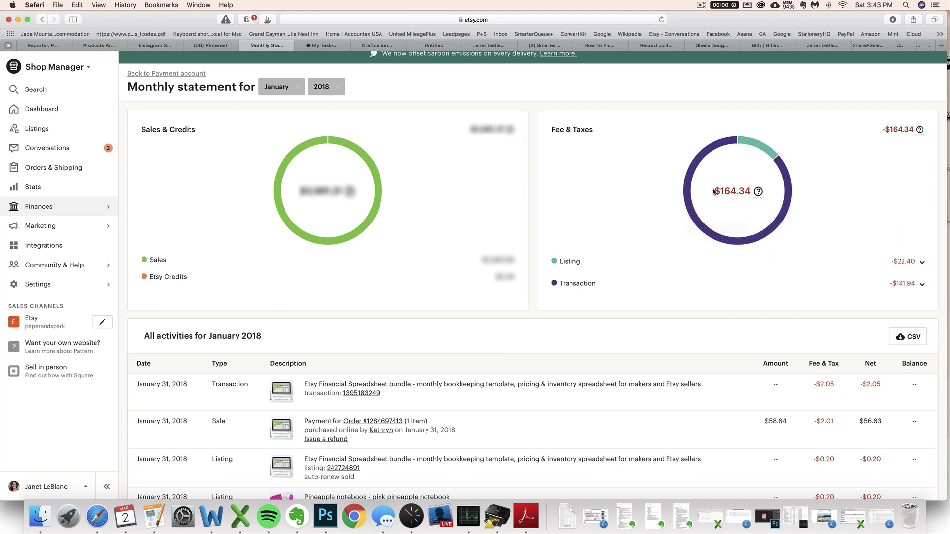
mouse_move(731, 167)
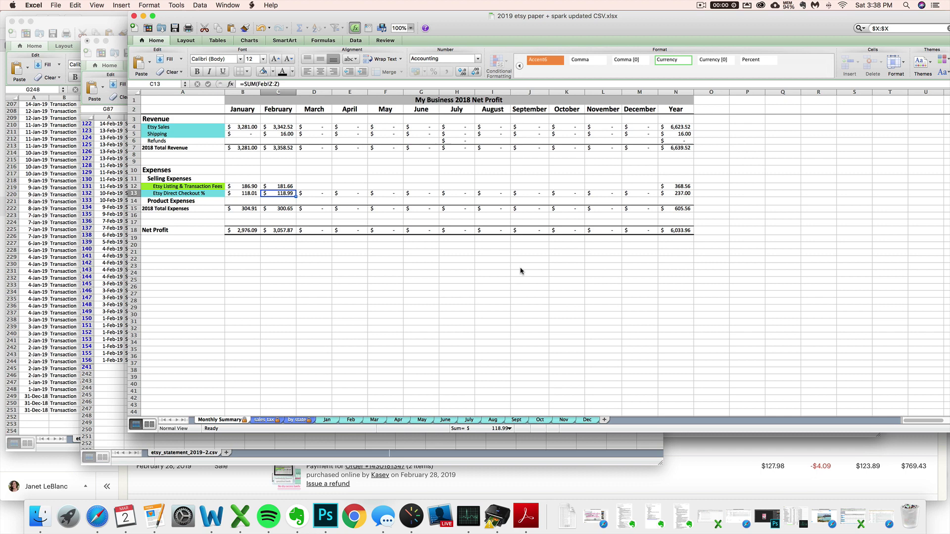
Check the February 2019 Etsy statement's -$181.66 fees and taxes total.
click(759, 463)
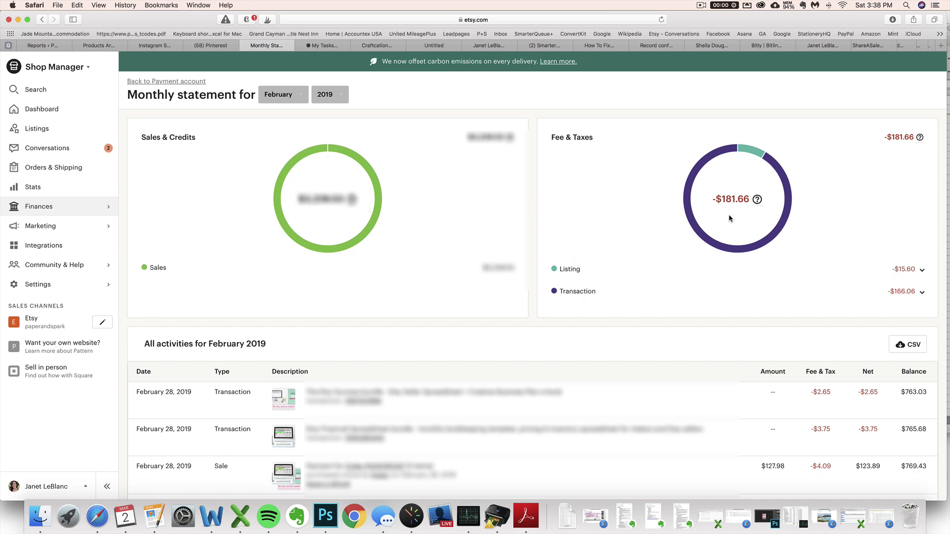
mouse_move(698, 177)
Show Etsy's Jan–Dec 2018 statements (-$894.27 fees and taxes), then return to the 2018 seller workbook.
key(super+Tab)
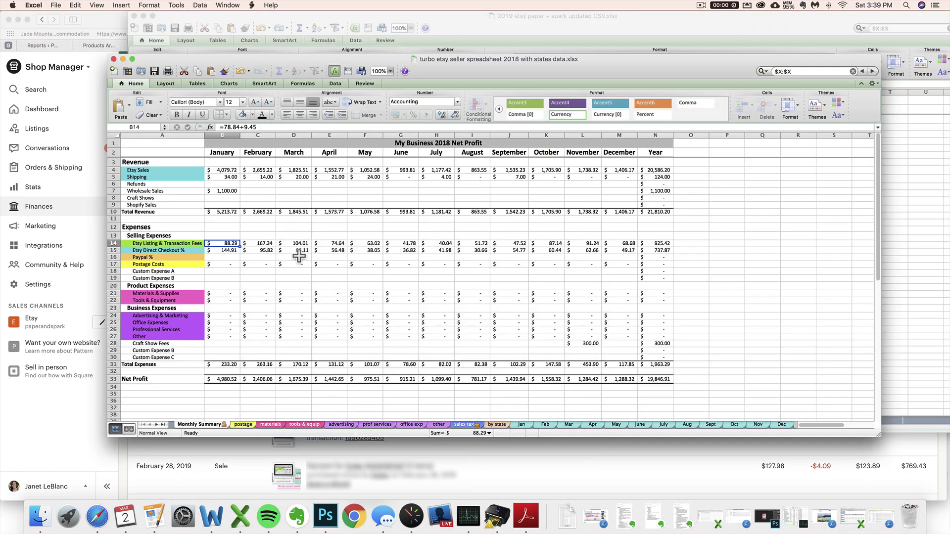
click(615, 455)
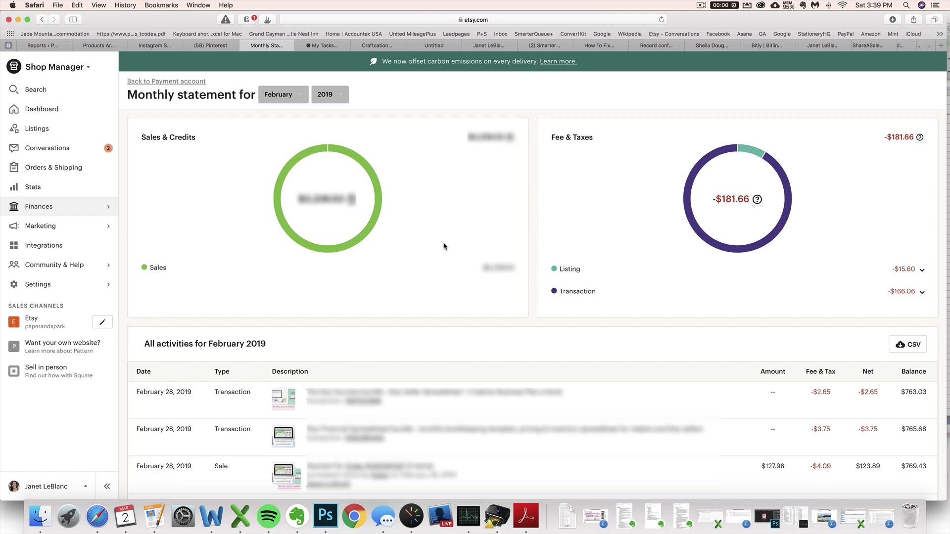
click(278, 94)
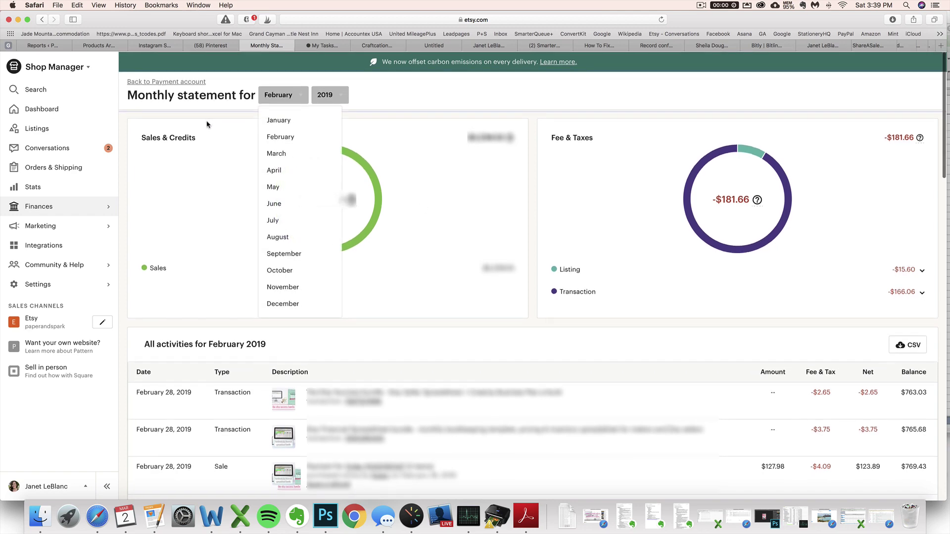
click(214, 120)
click(169, 81)
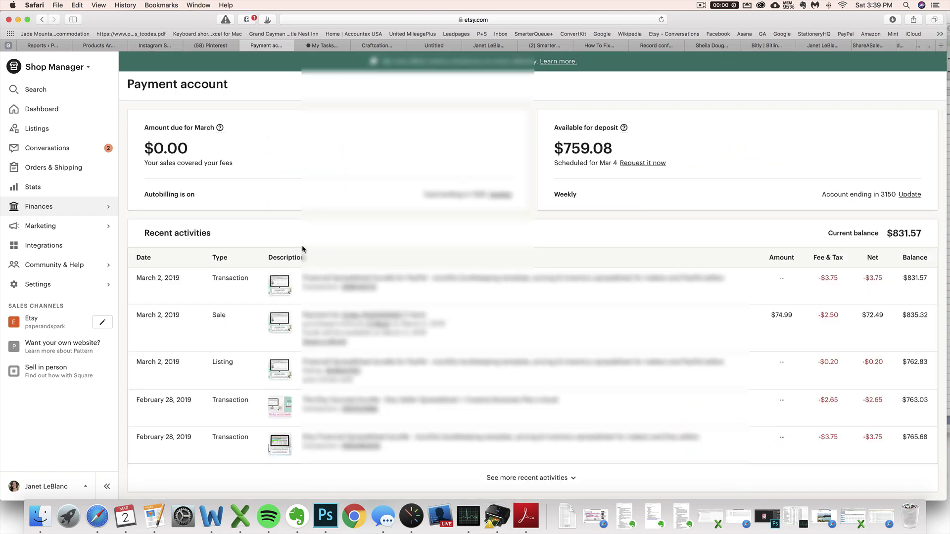
scroll(287, 221, down, 6)
click(286, 224)
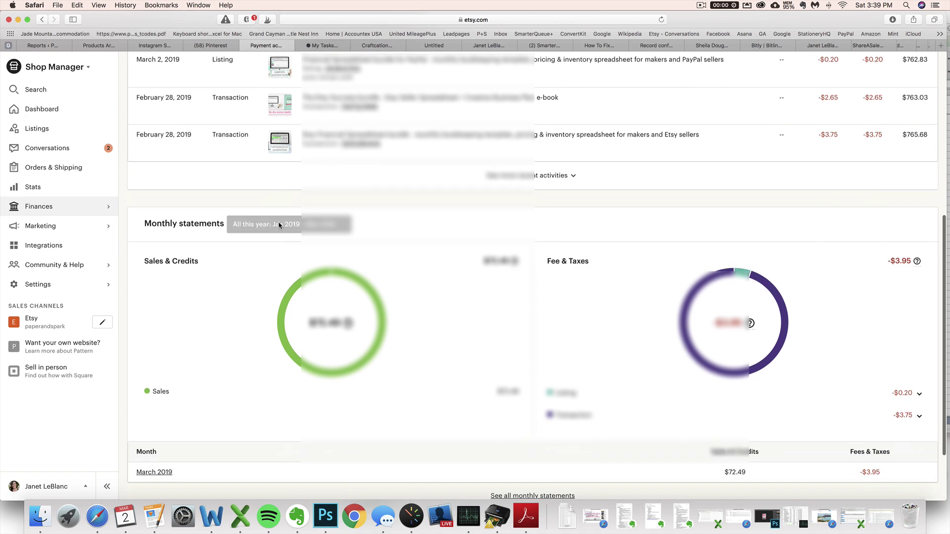
click(262, 335)
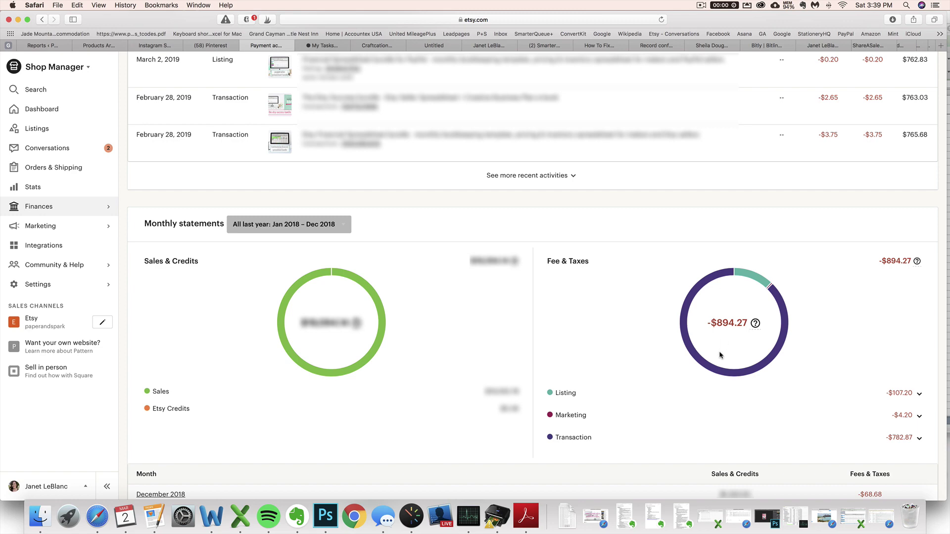
click(240, 516)
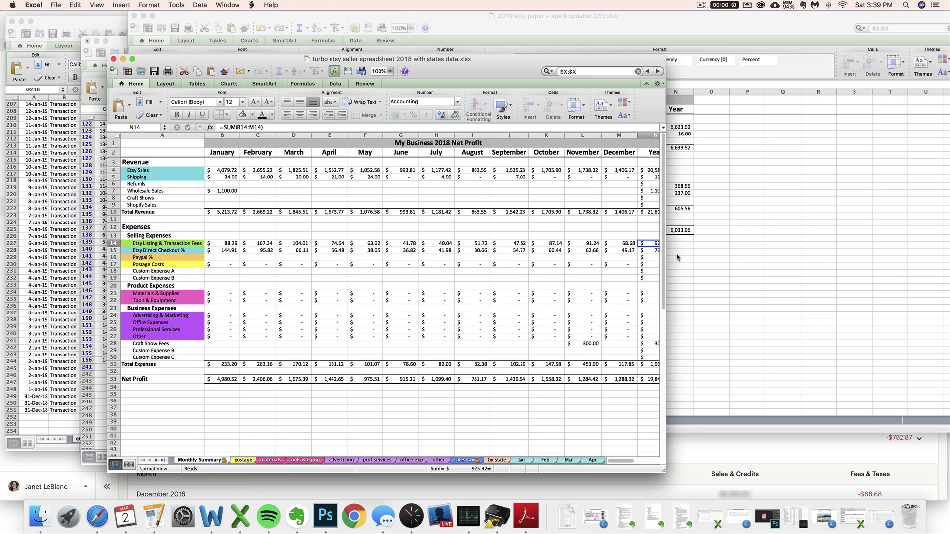
Reveal the 925.42 Etsy fee year total, glance at the postage and advertising sheets, then return to Etsy.
drag(667, 262, 720, 261)
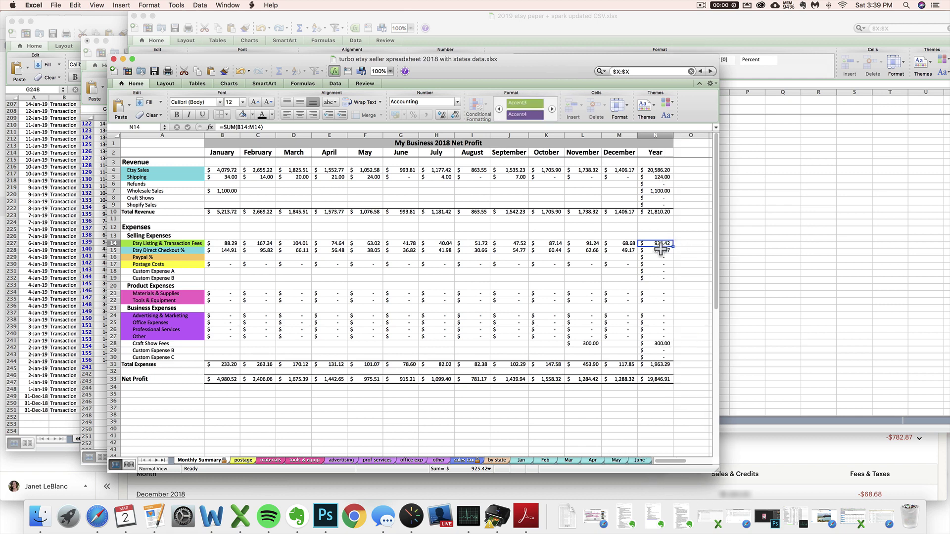
drag(195, 244, 654, 244)
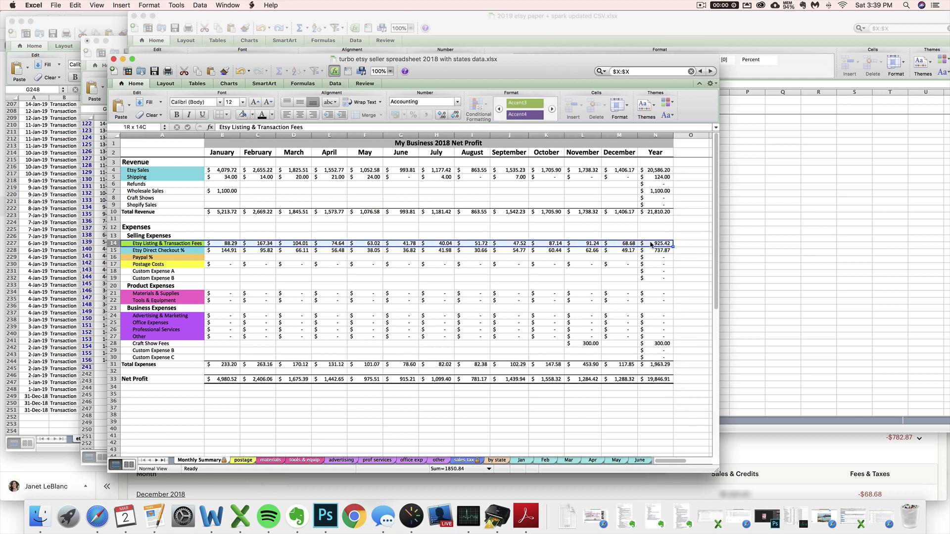
click(239, 462)
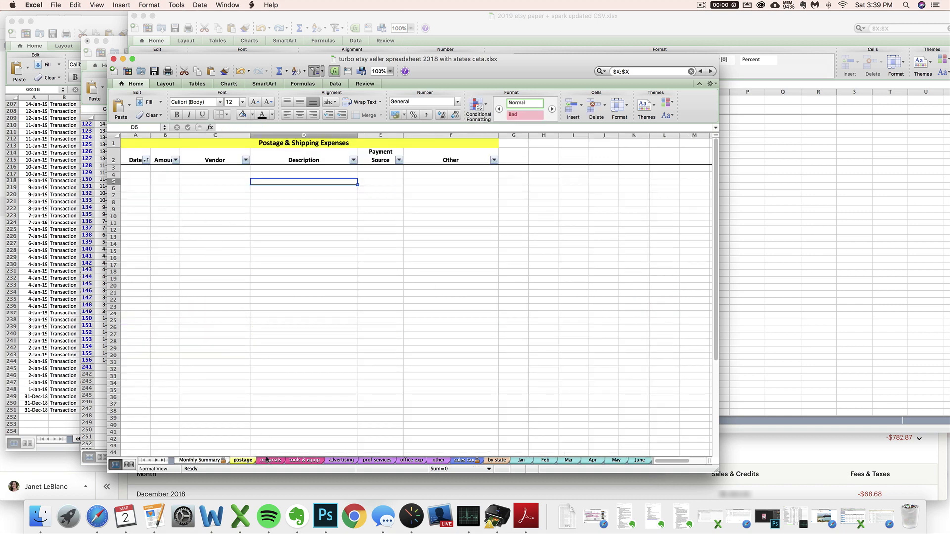
click(341, 460)
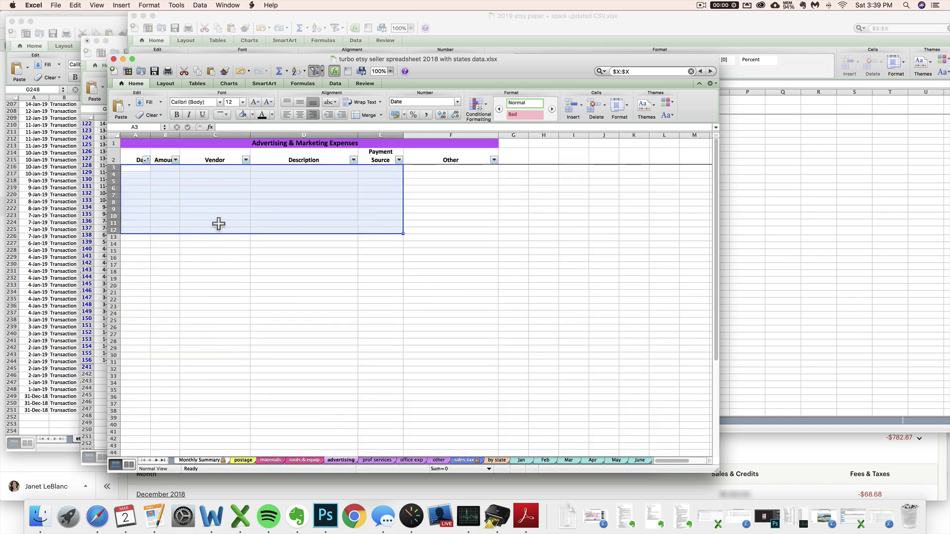
click(210, 463)
click(295, 487)
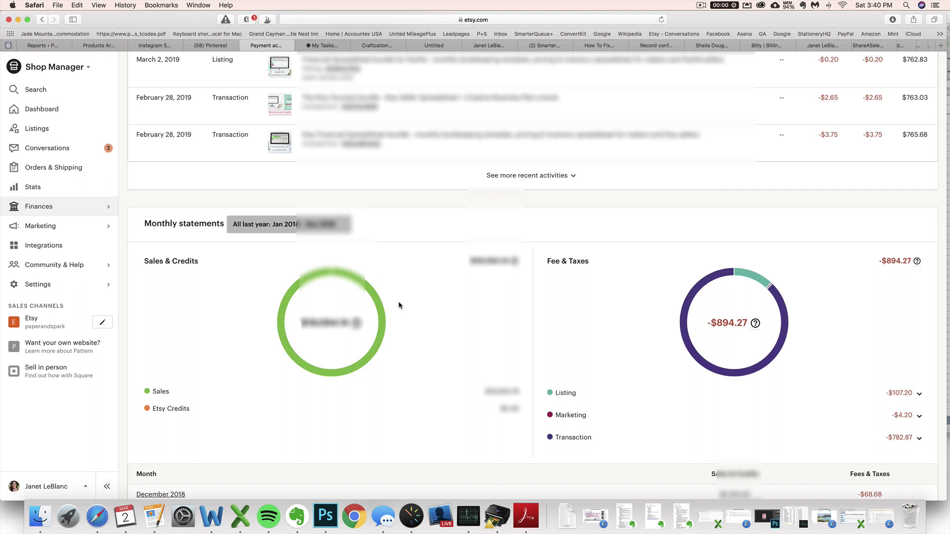
Read Etsy's 2018 monthly fees, -$164.34 in January to -$68.68 in December, then return to Excel.
mouse_move(755, 323)
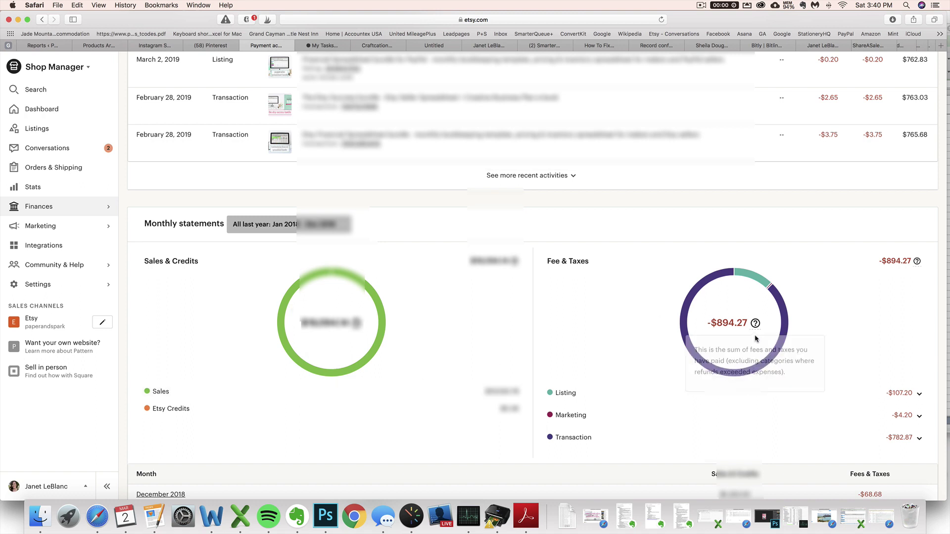
scroll(752, 332, down, 1)
scroll(751, 332, down, 10)
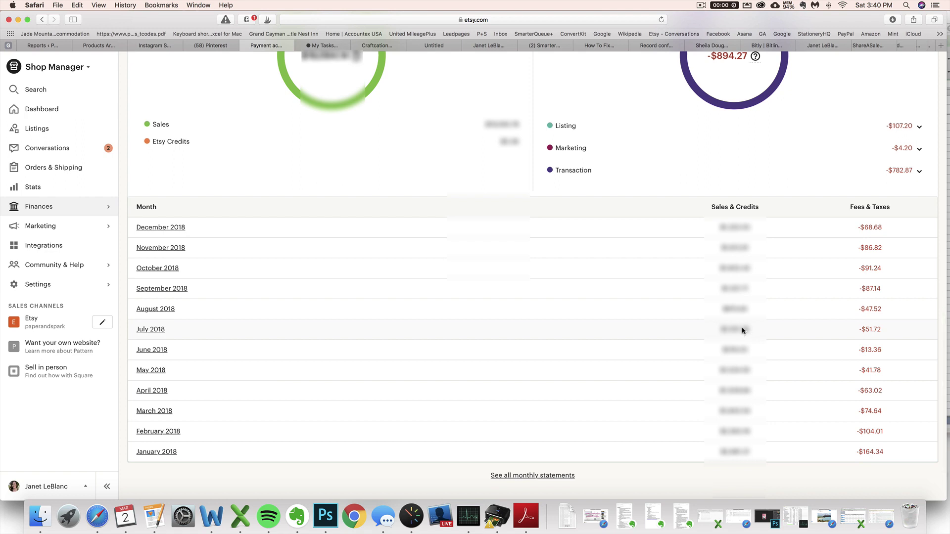
scroll(742, 330, up, 5)
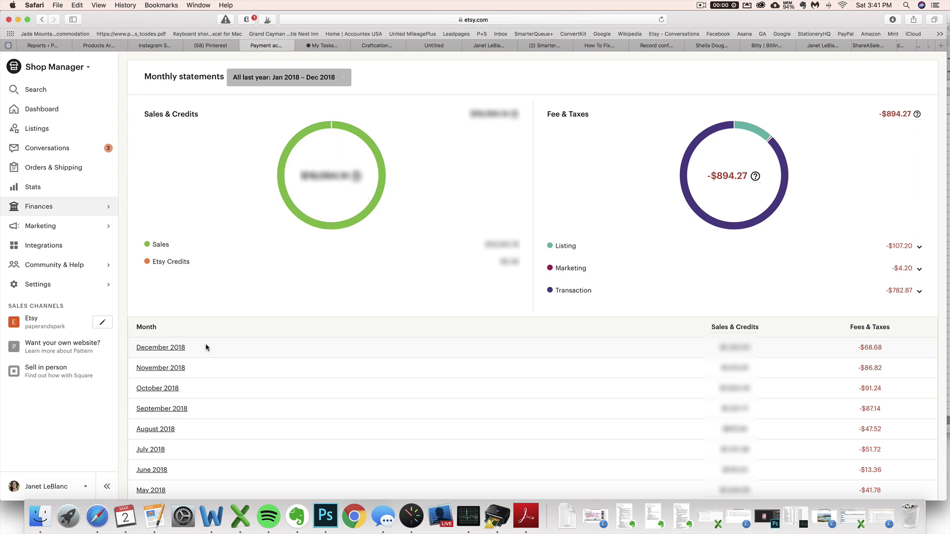
scroll(206, 348, up, 1)
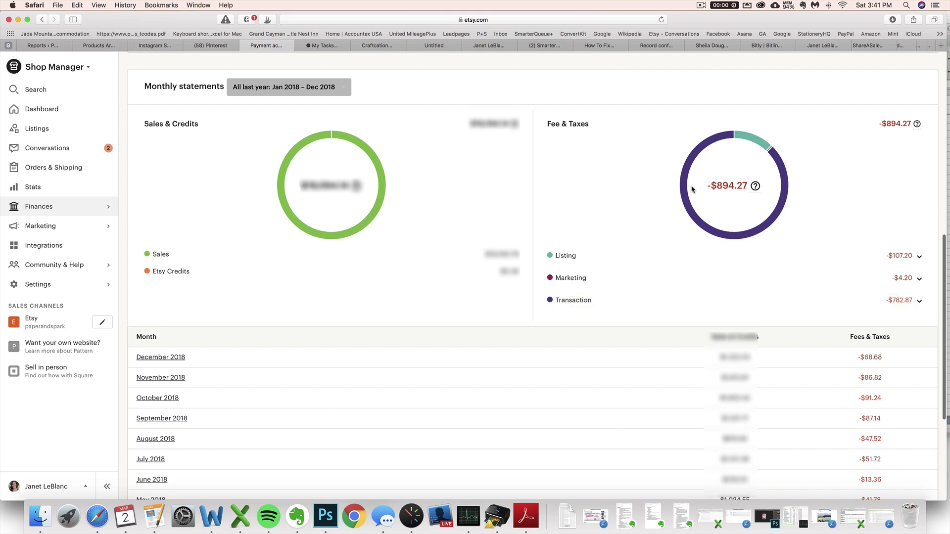
click(233, 521)
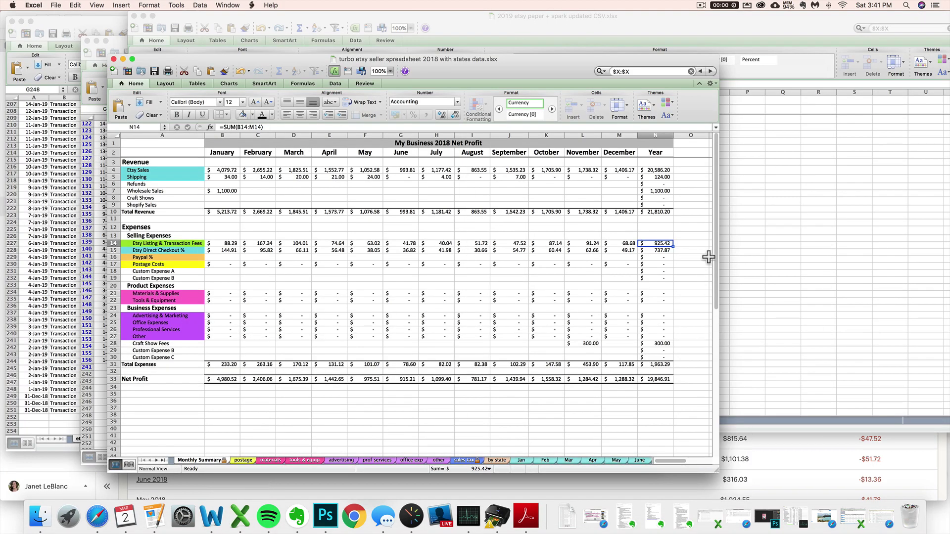
Bring the Etsy statements page back in front of the 2018 spreadsheet.
click(762, 460)
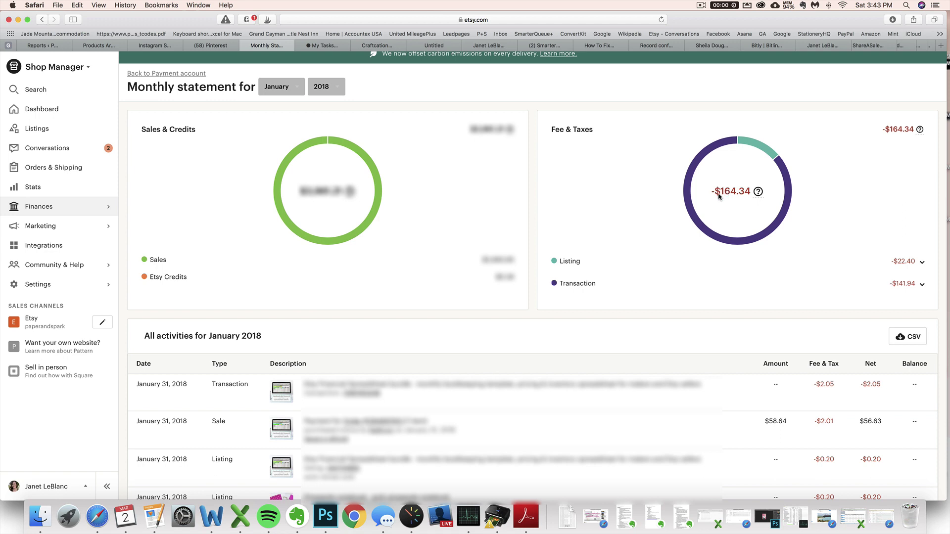
Inspect February's fee formula in cell C14 and switch Etsy's statement to February 2018.
mouse_move(758, 191)
click(240, 519)
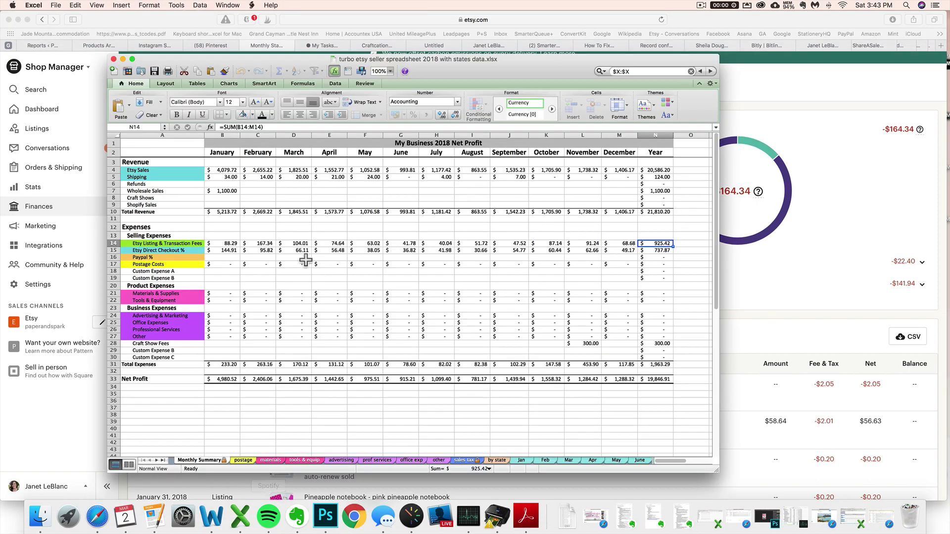
click(258, 244)
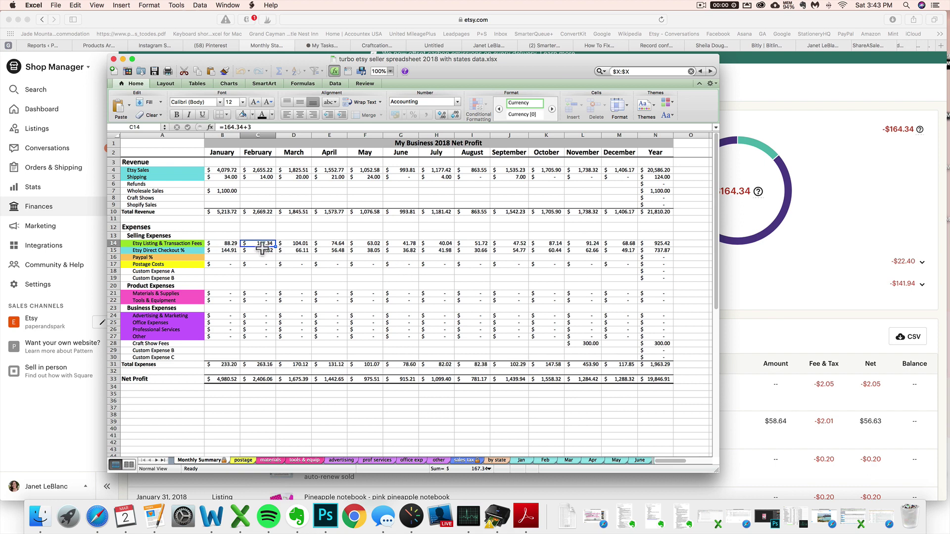
click(739, 187)
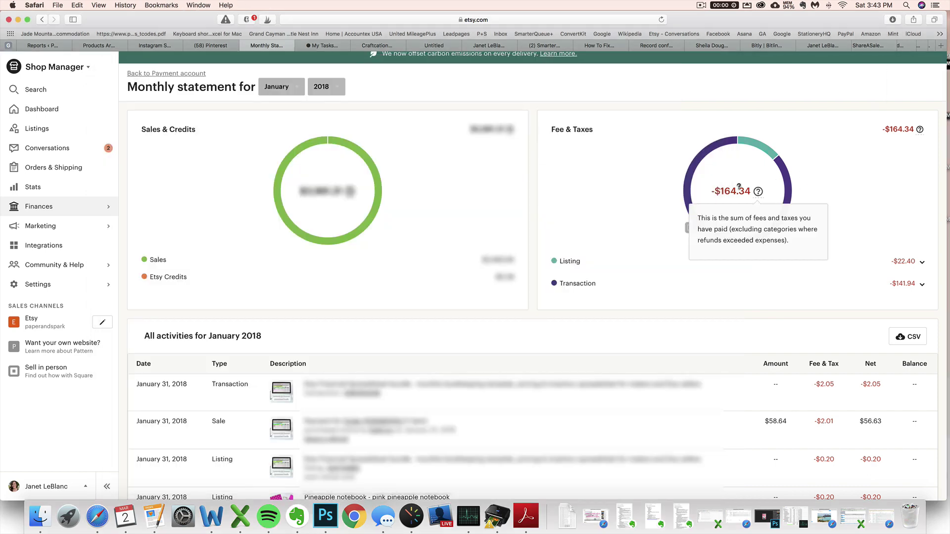
click(286, 89)
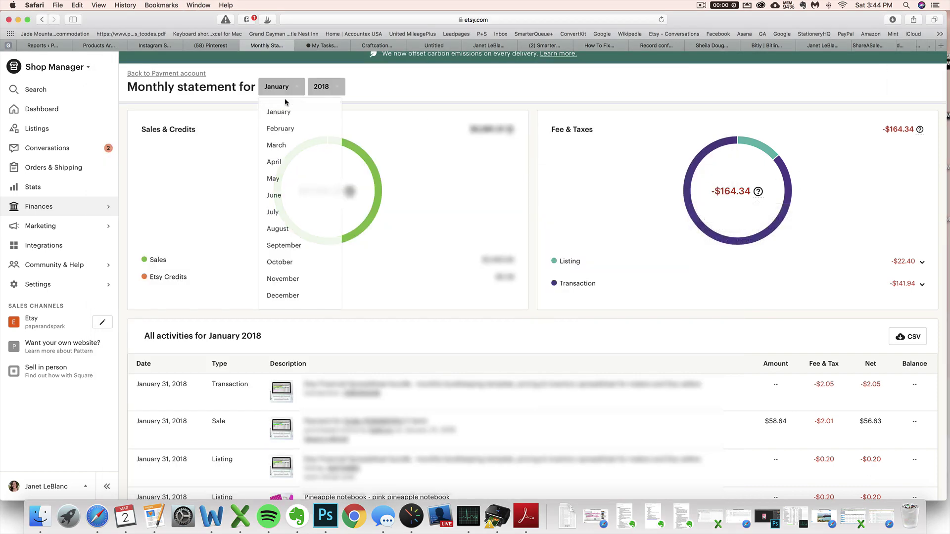
click(281, 129)
Check March's 104.01 listing and transaction fees, then show Etsy's April 2018 statement.
right_click(240, 516)
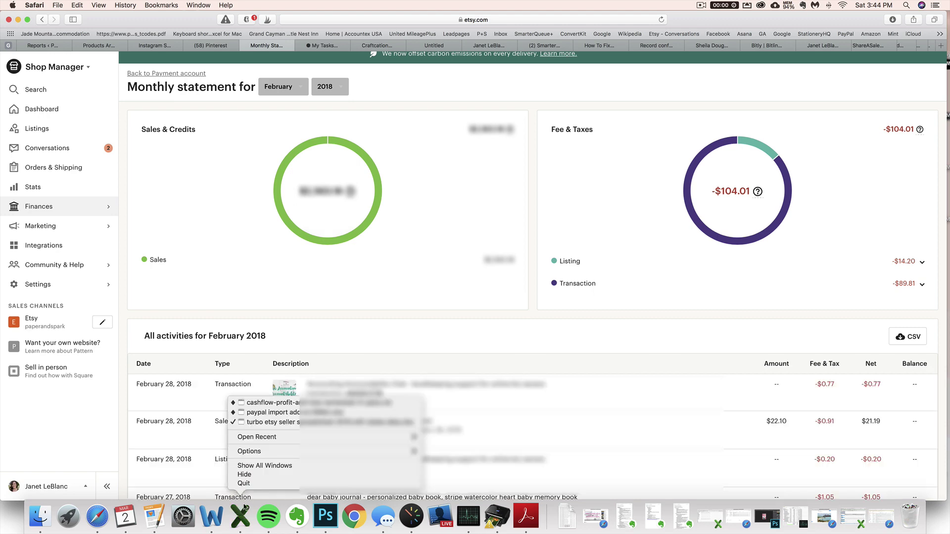
click(317, 517)
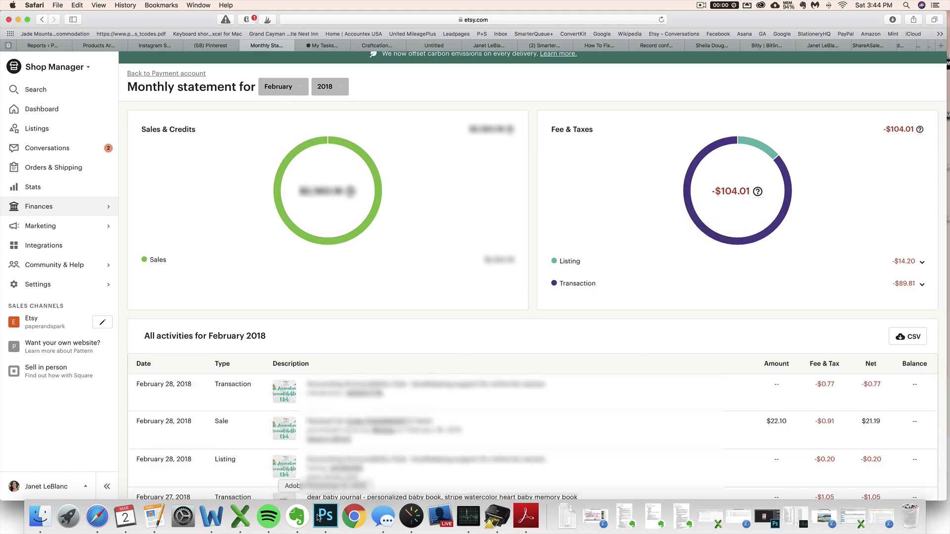
click(240, 516)
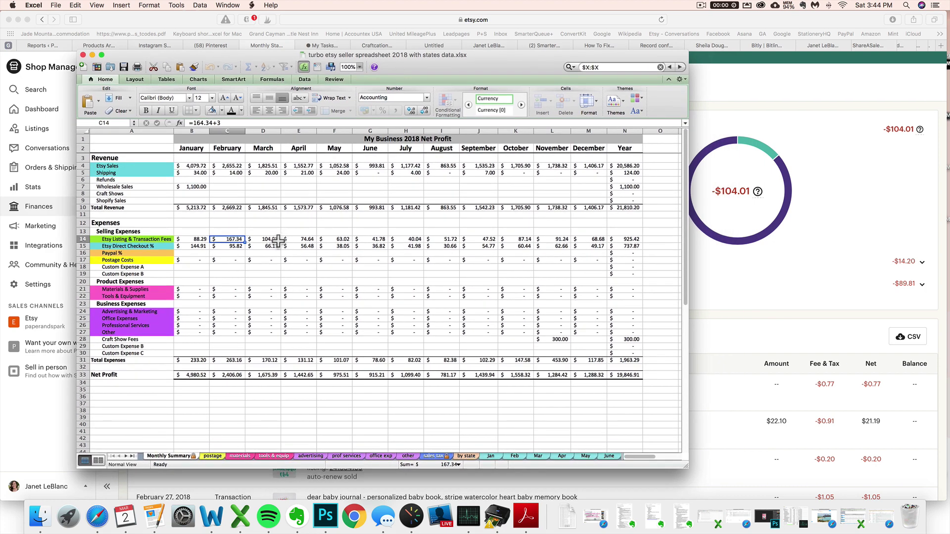
click(268, 240)
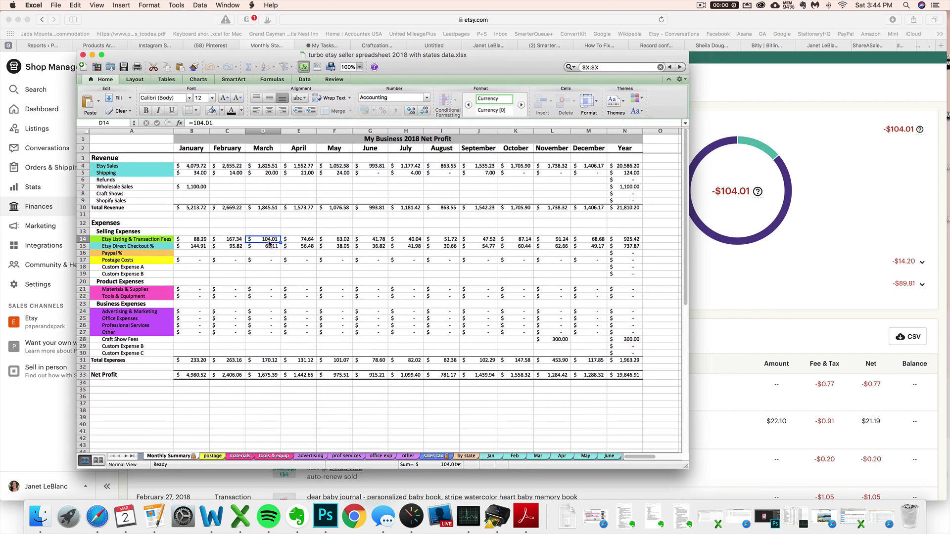
click(775, 295)
click(282, 85)
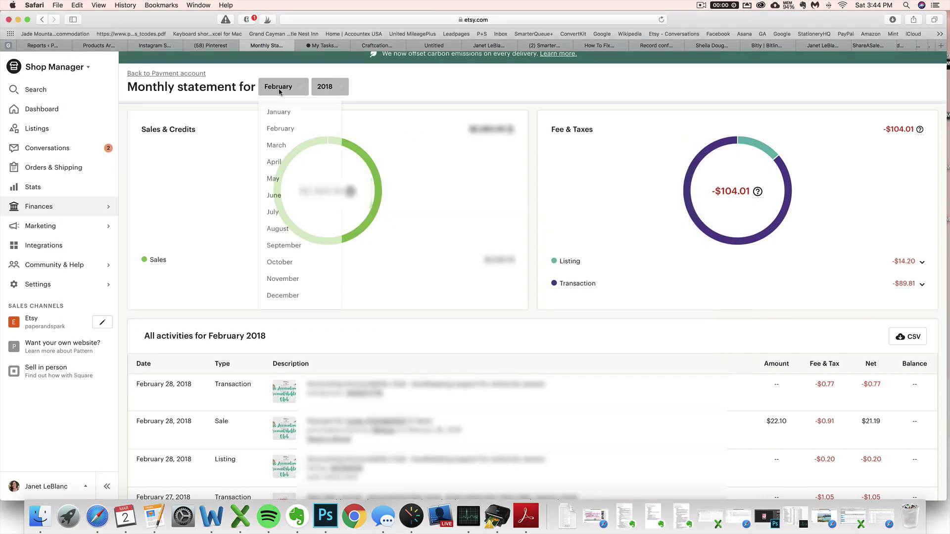
click(274, 162)
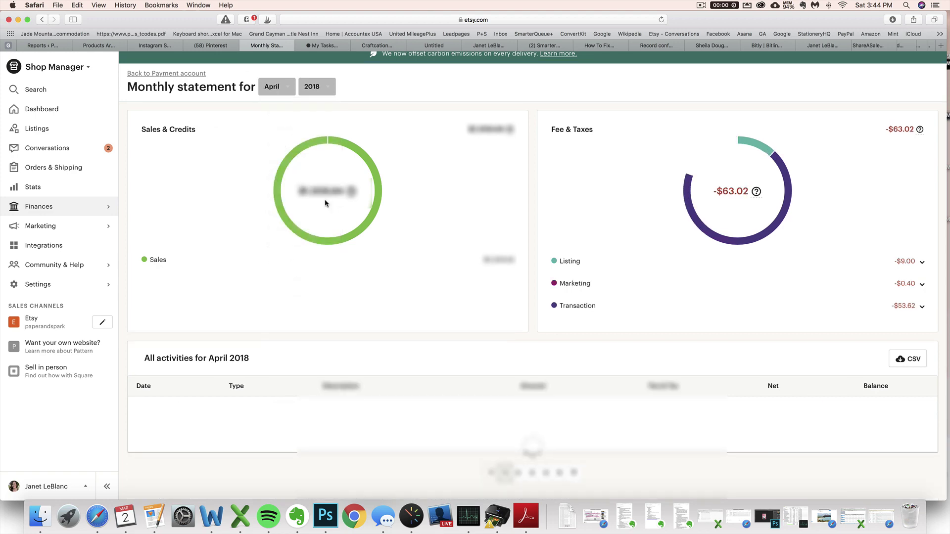
Compare the spreadsheet's 63.02 and 51.72 fee values against the April Etsy statement.
click(240, 520)
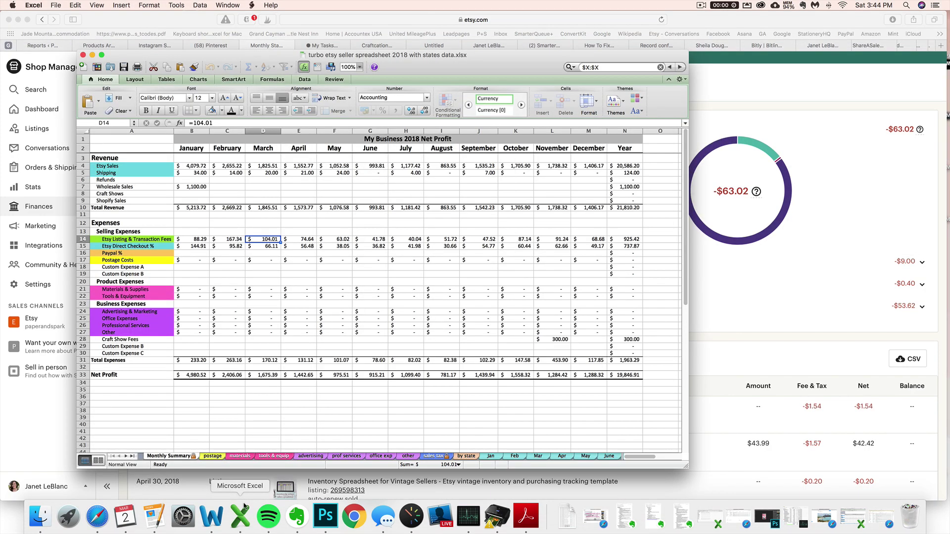
click(330, 240)
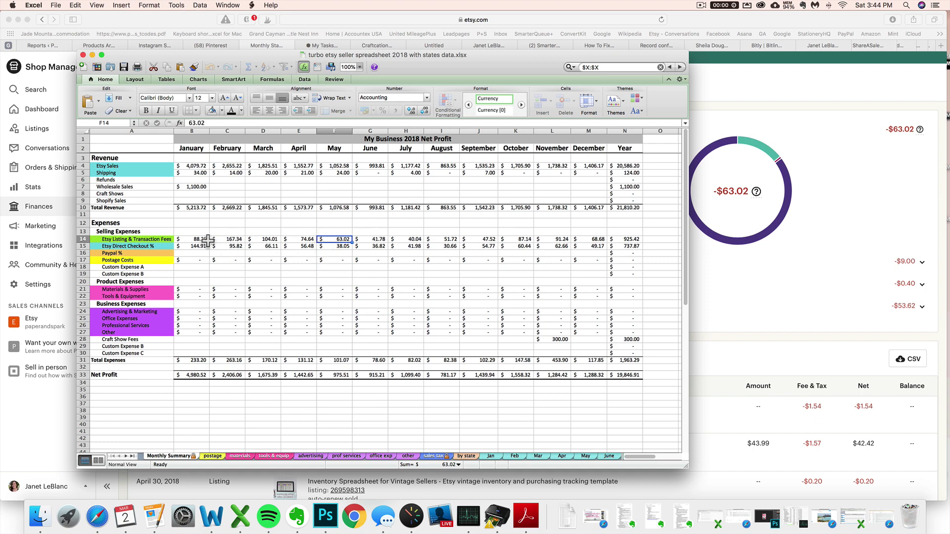
drag(231, 242, 443, 244)
click(442, 241)
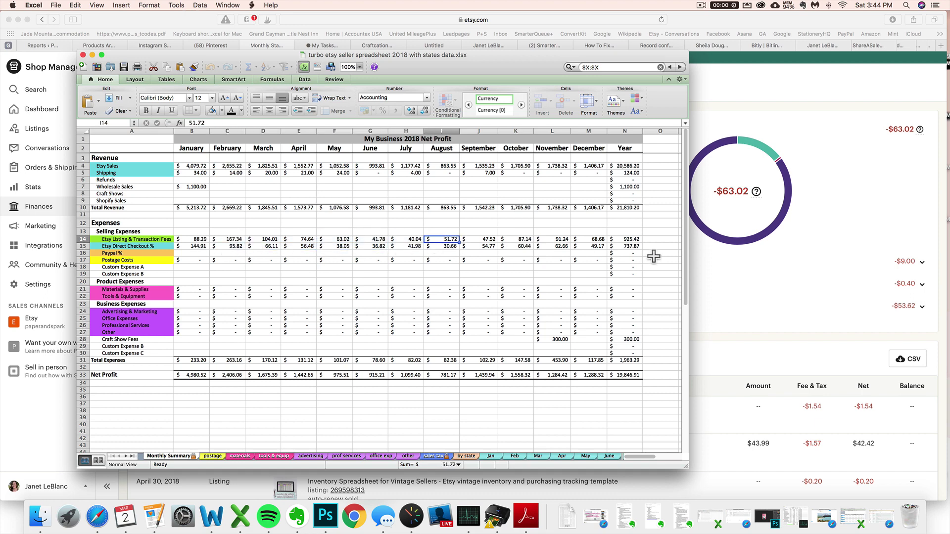
click(757, 299)
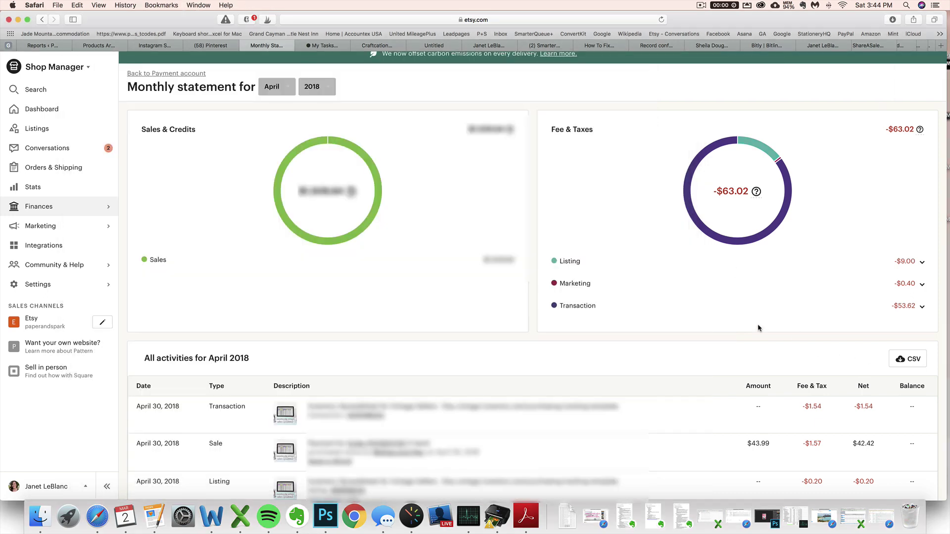
scroll(816, 304, up, 1)
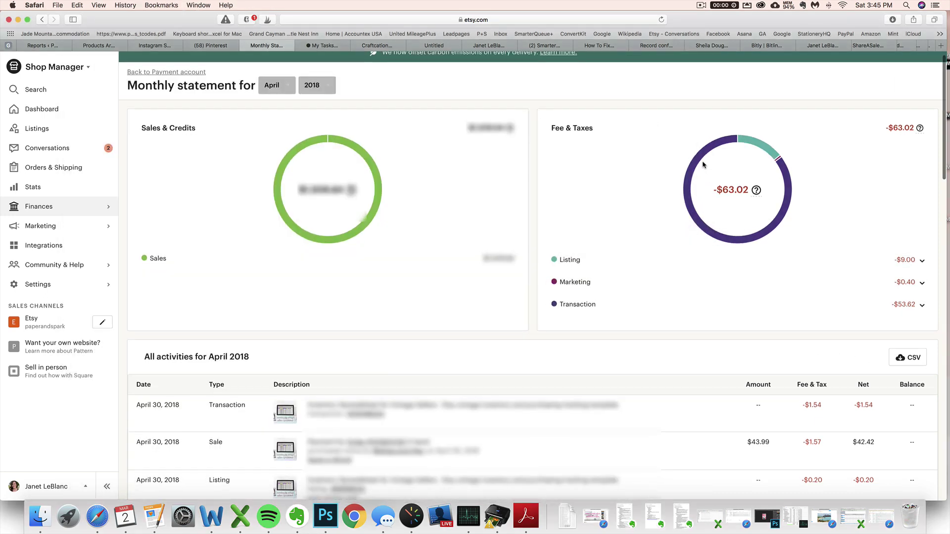
mouse_move(694, 168)
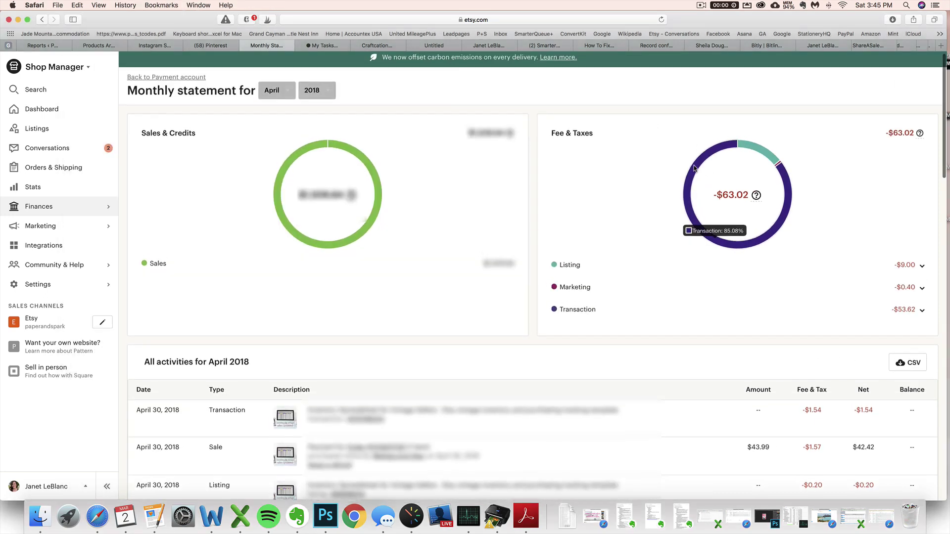
click(242, 519)
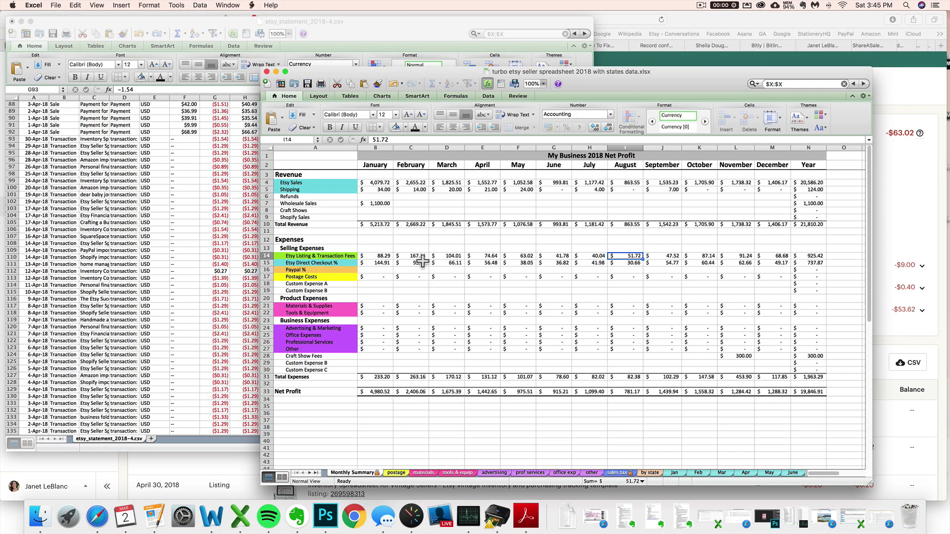
drag(391, 256, 772, 258)
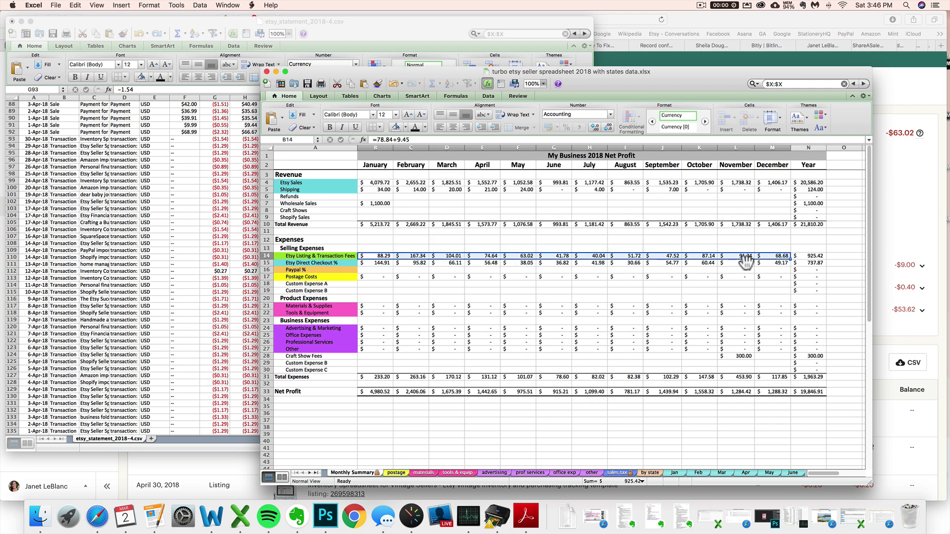
click(815, 259)
click(900, 258)
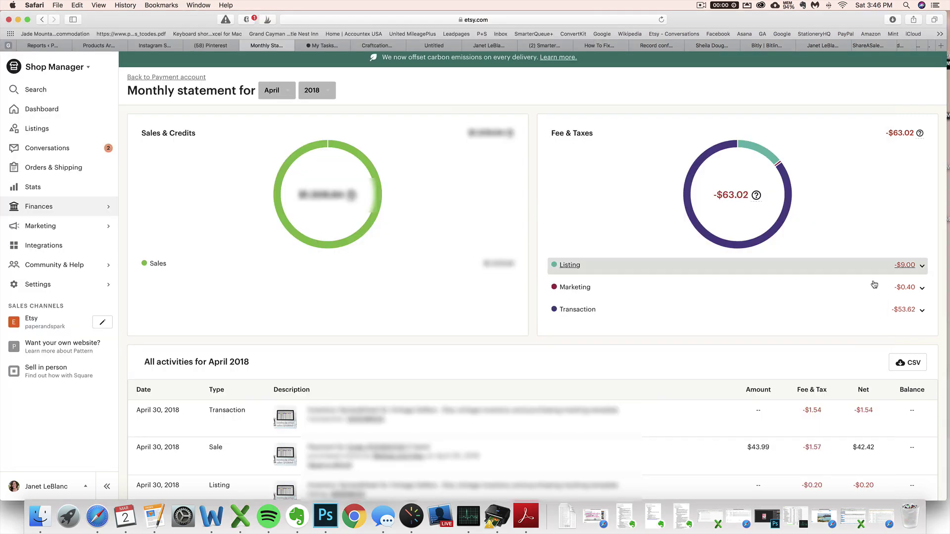
scroll(758, 368, up, 1)
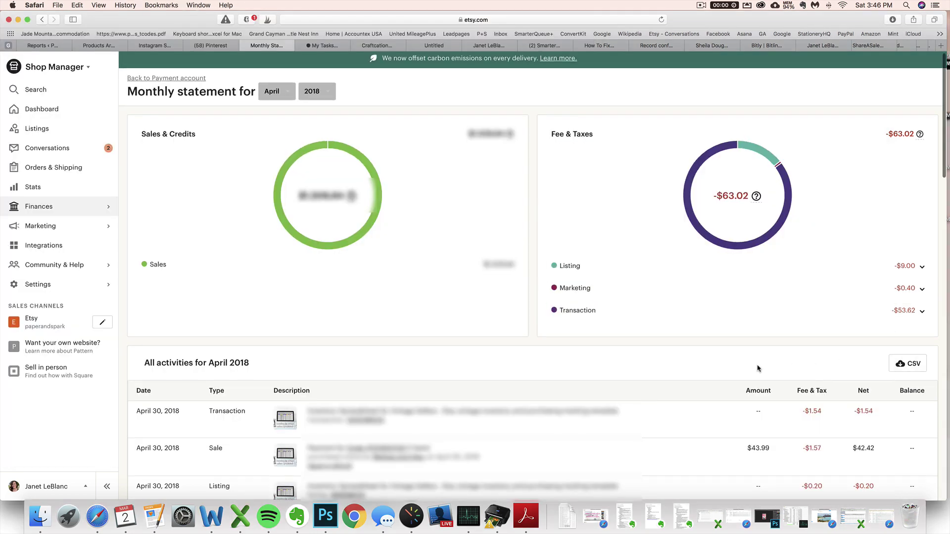
click(240, 517)
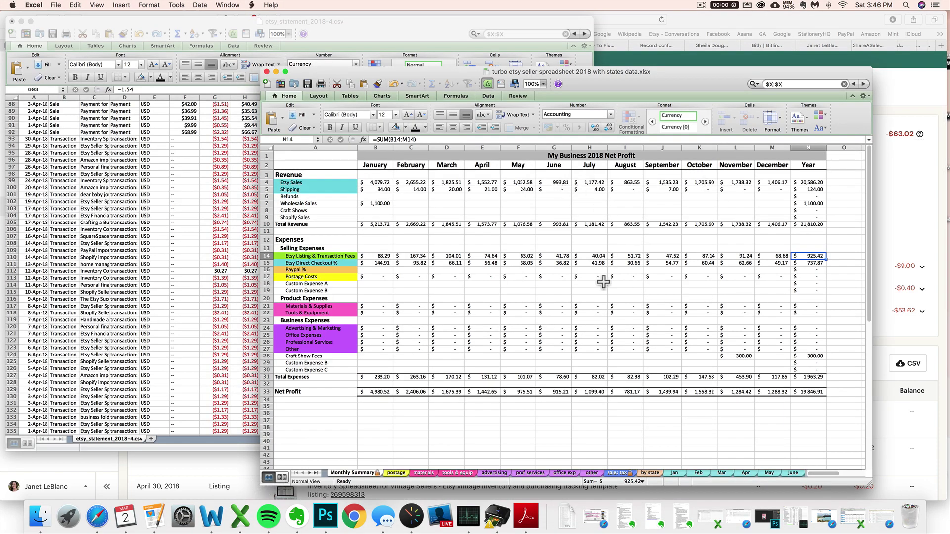
click(163, 234)
scroll(119, 185, up, 3)
scroll(119, 185, up, 3)
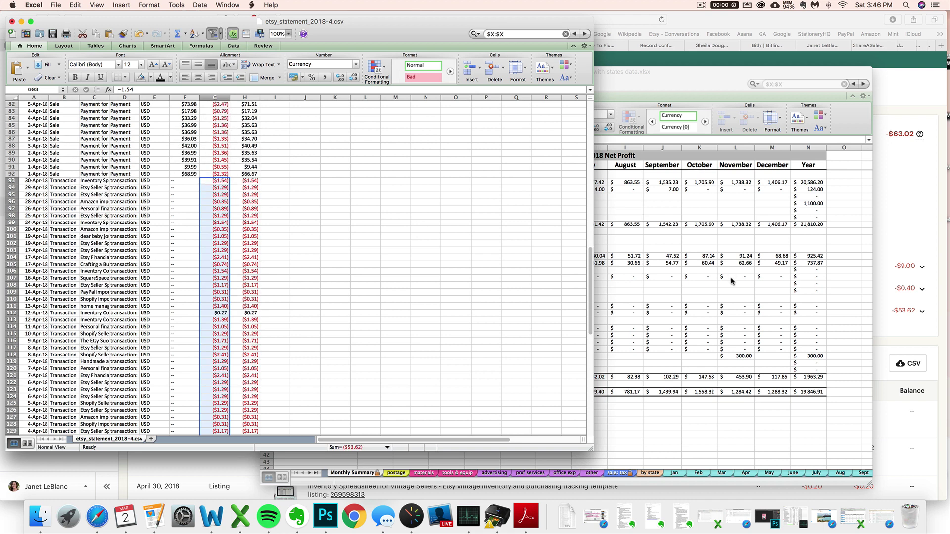
click(723, 296)
click(267, 262)
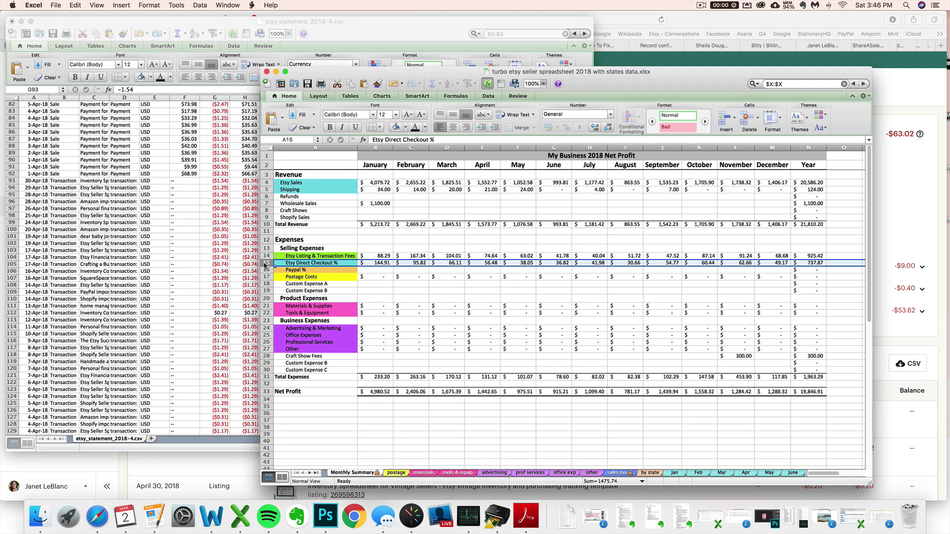
click(108, 238)
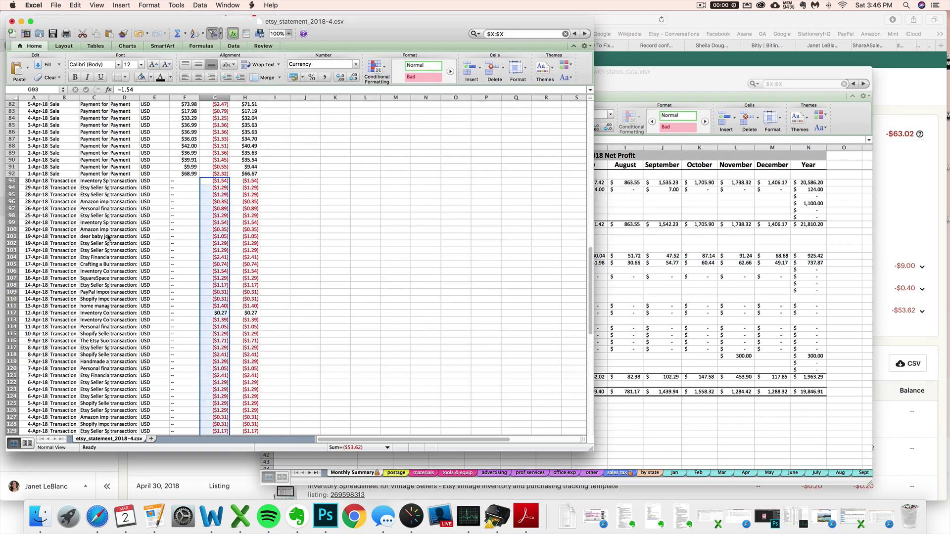
scroll(102, 207, up, 20)
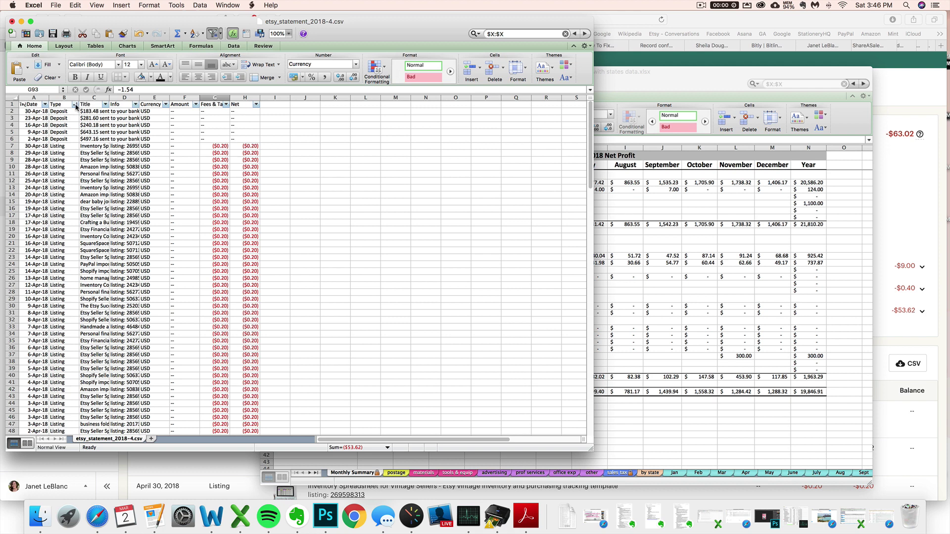
click(638, 269)
click(375, 256)
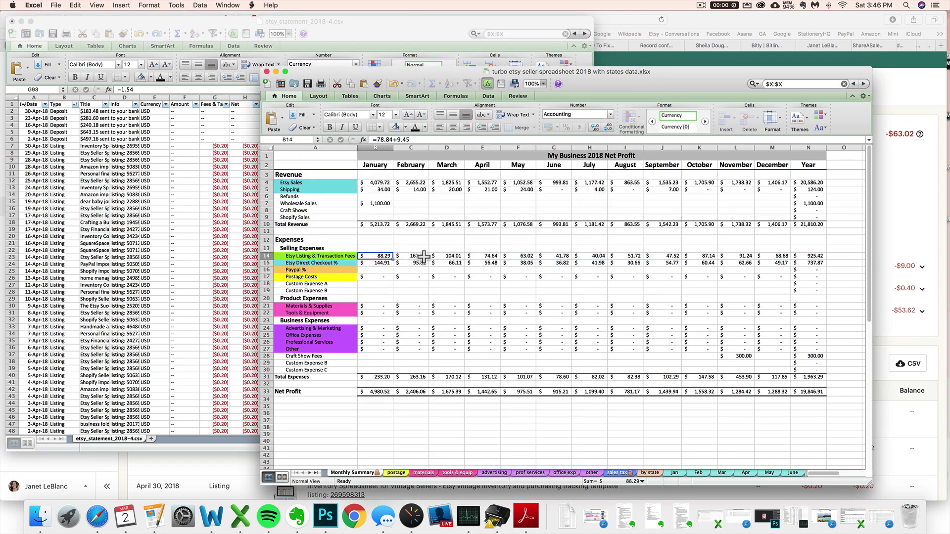
click(424, 255)
click(448, 257)
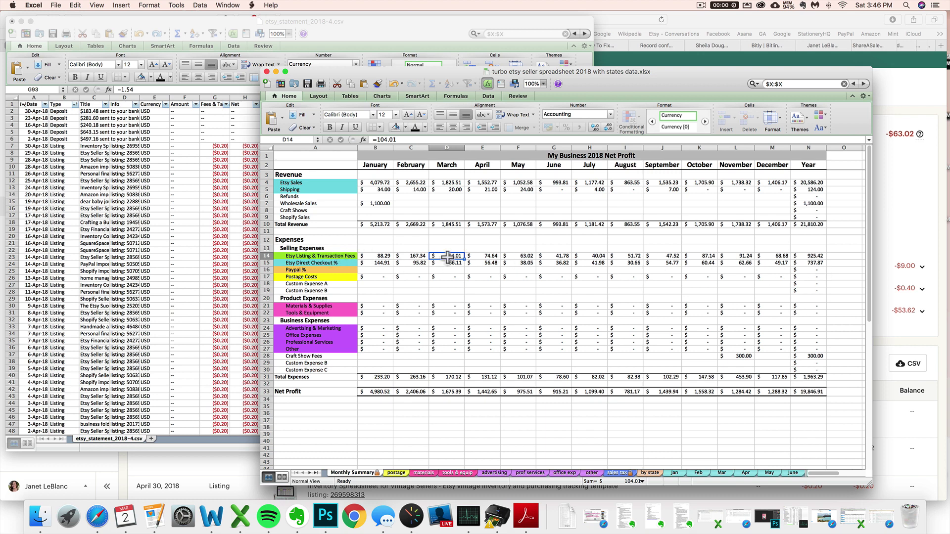
click(913, 344)
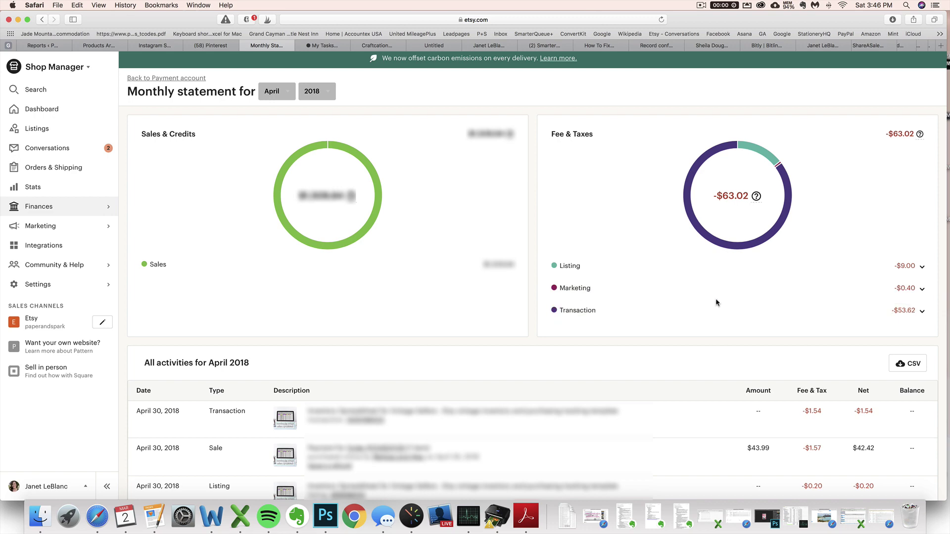
Switch to the Excel spreadsheet, then back to the Etsy statement page and scroll down it.
click(241, 519)
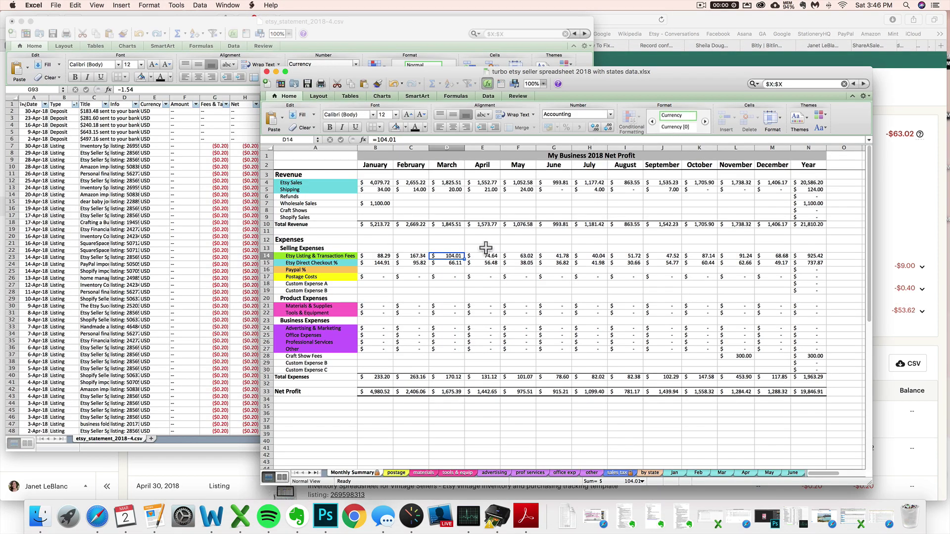
click(897, 344)
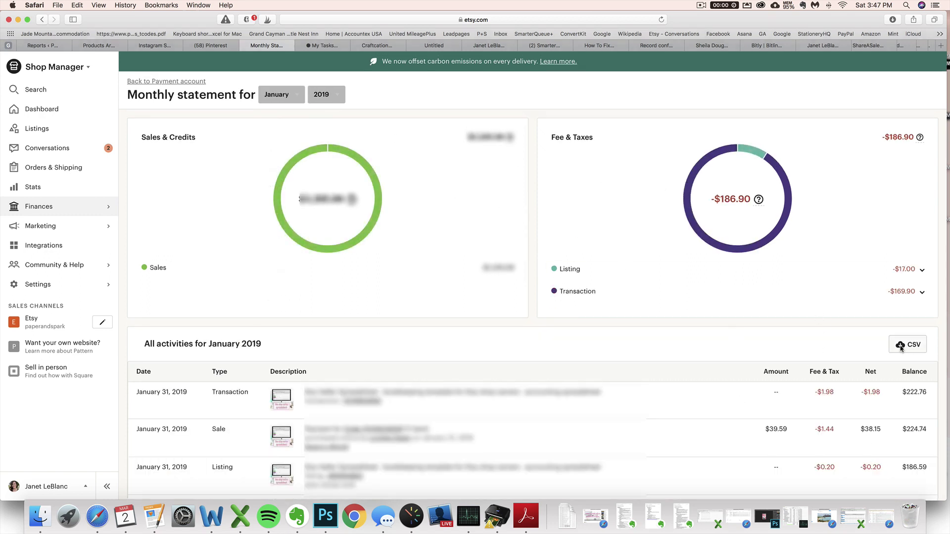
scroll(900, 347, down, 1)
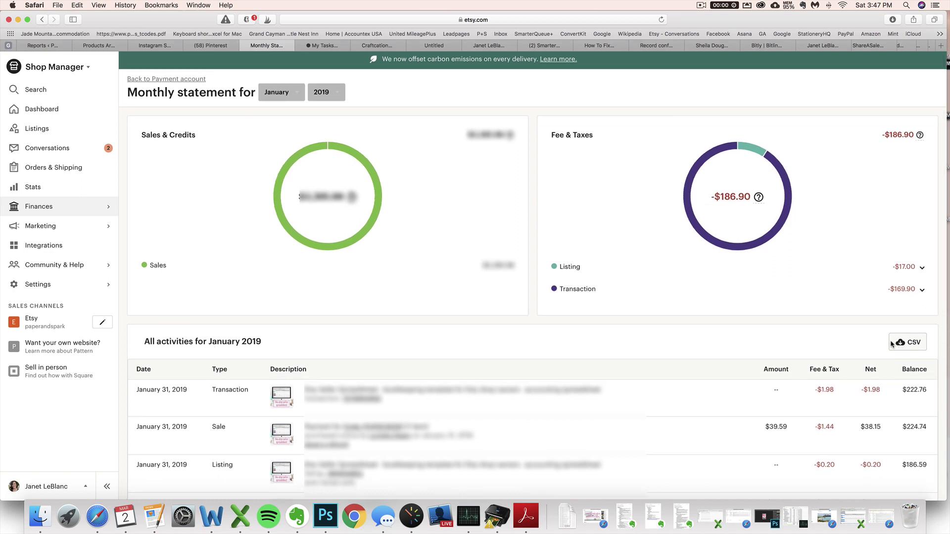